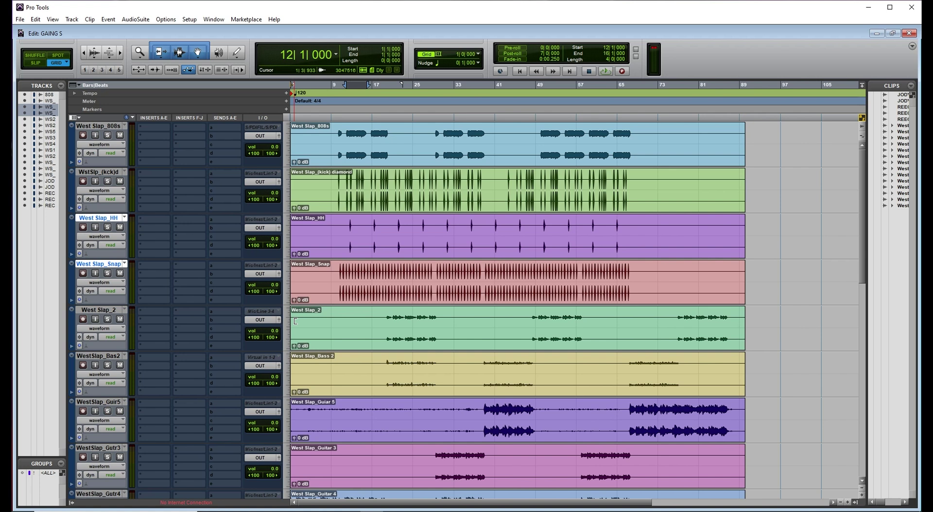
# Step: Play back the full mix briefly, solo the kick track and start playback of it alone
pyautogui.press('space')
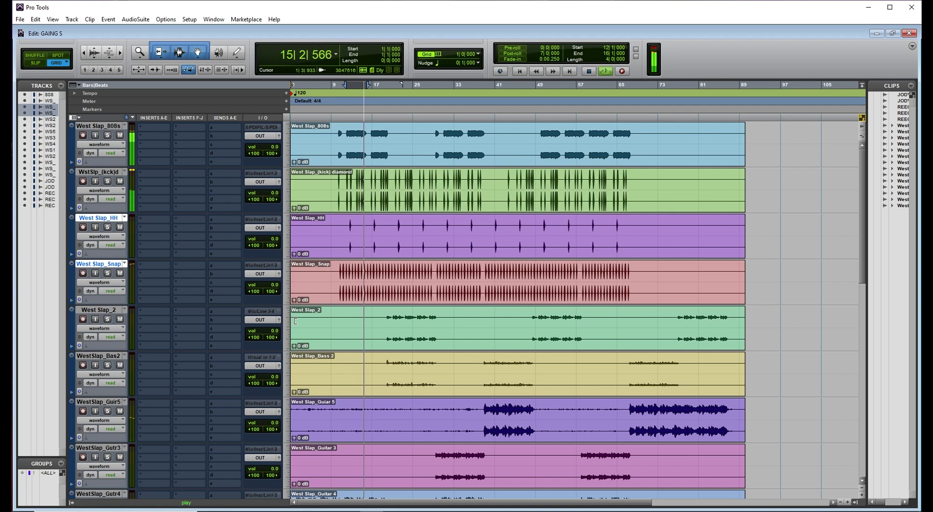
pyautogui.press('space')
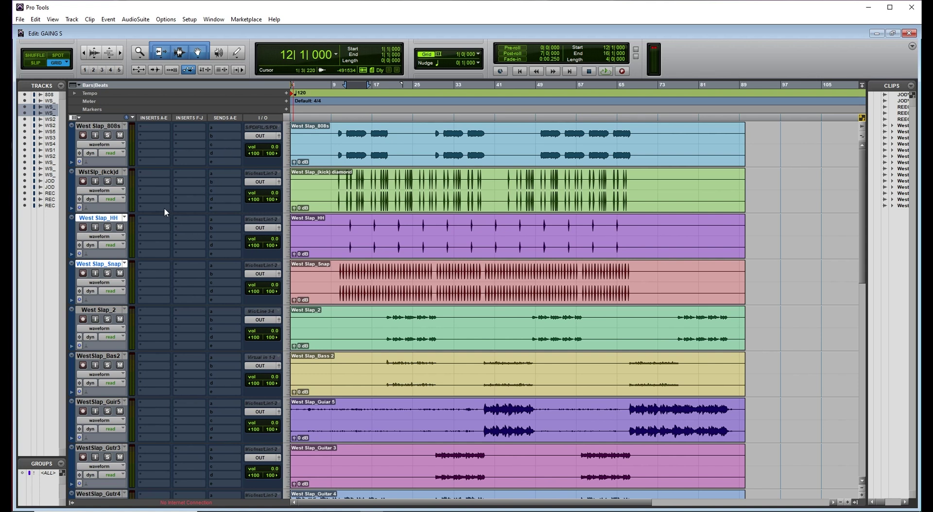
pyautogui.click(108, 181)
pyautogui.press('space')
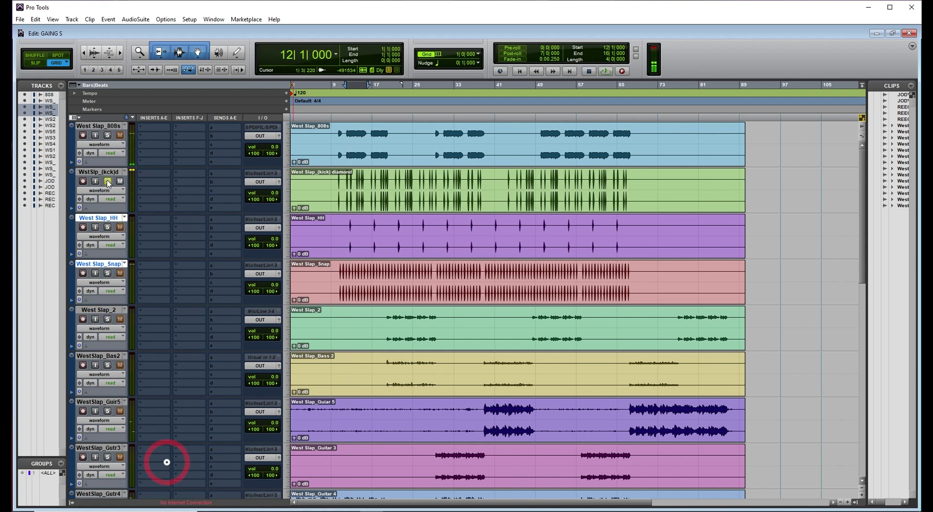
pyautogui.press('space')
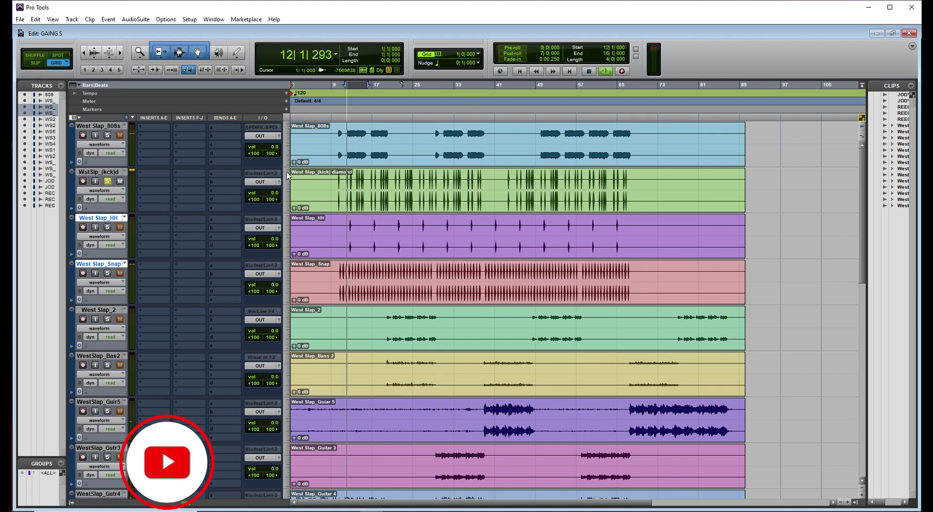
# Step: Load the stereo FabFilter Pro-Q 3 on the kick track's first insert and play the kick to check its level
pyautogui.click(153, 172)
pyautogui.moveTo(195, 188)
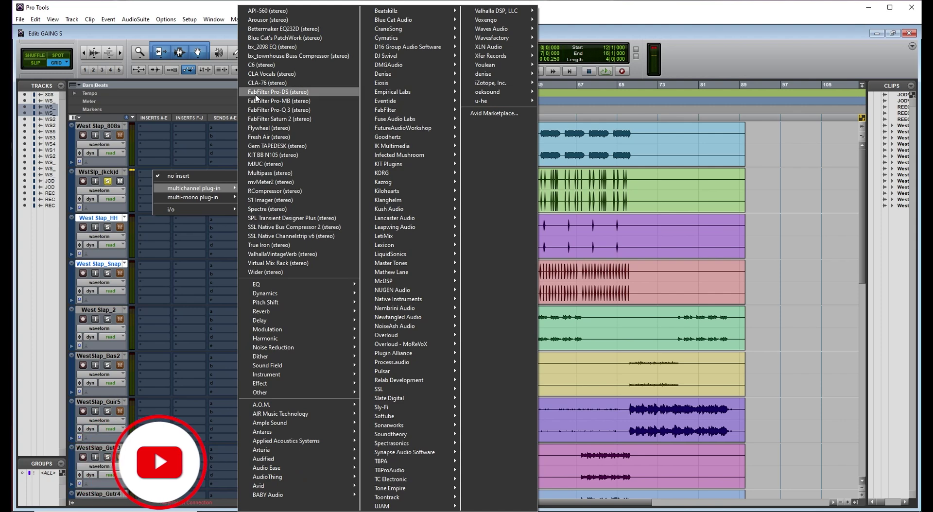
pyautogui.click(300, 111)
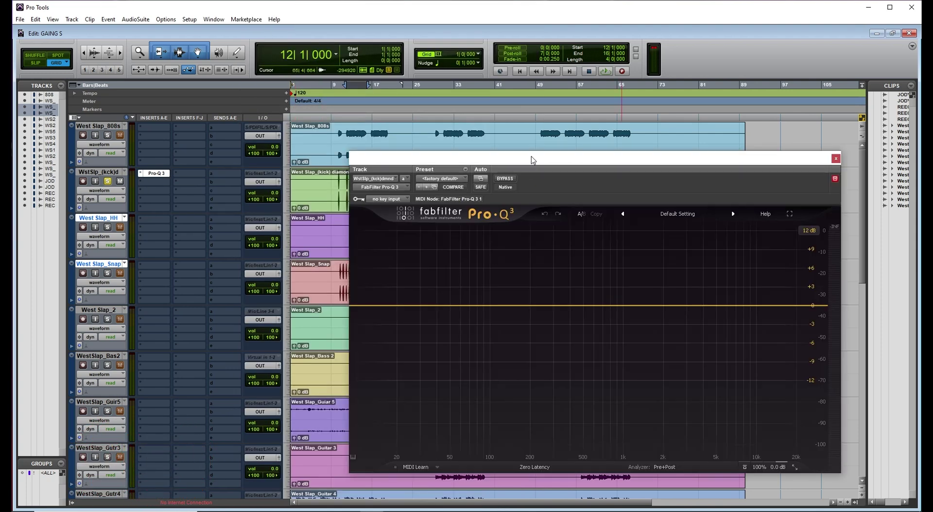
pyautogui.moveTo(531, 156); pyautogui.dragTo(405, 114)
pyautogui.press('space')
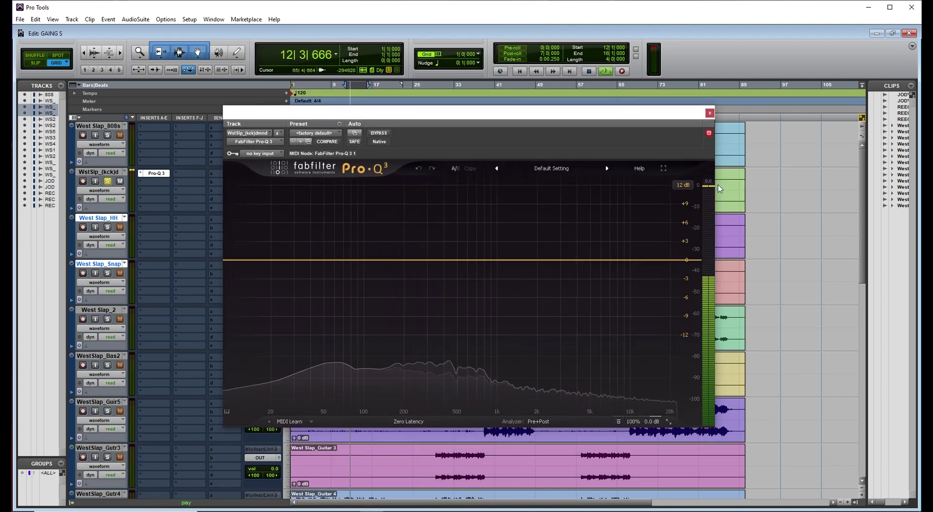
pyautogui.press('space')
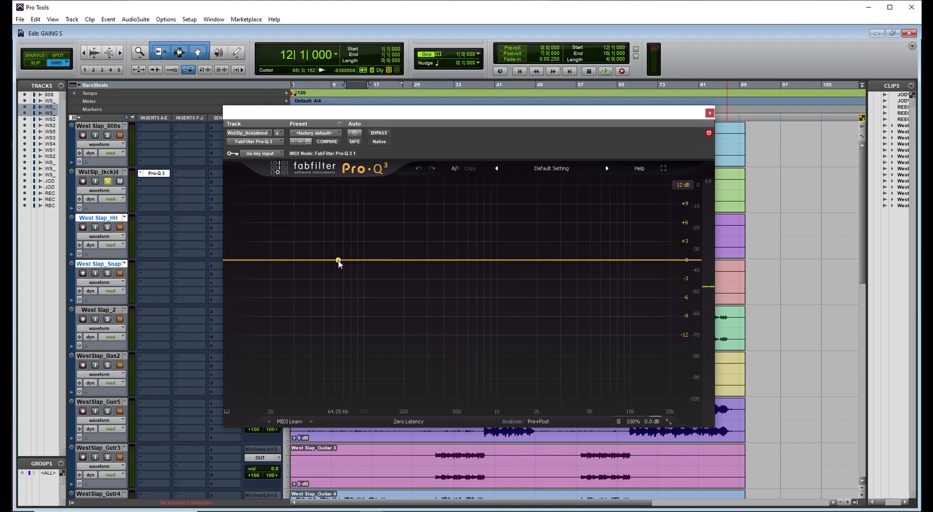
# Step: Try a bell boost of about 3.57 dB at 66.94 Hz on the kick, listen to it and undo it
pyautogui.moveTo(339, 262); pyautogui.dragTo(341, 241)
pyautogui.press('space')
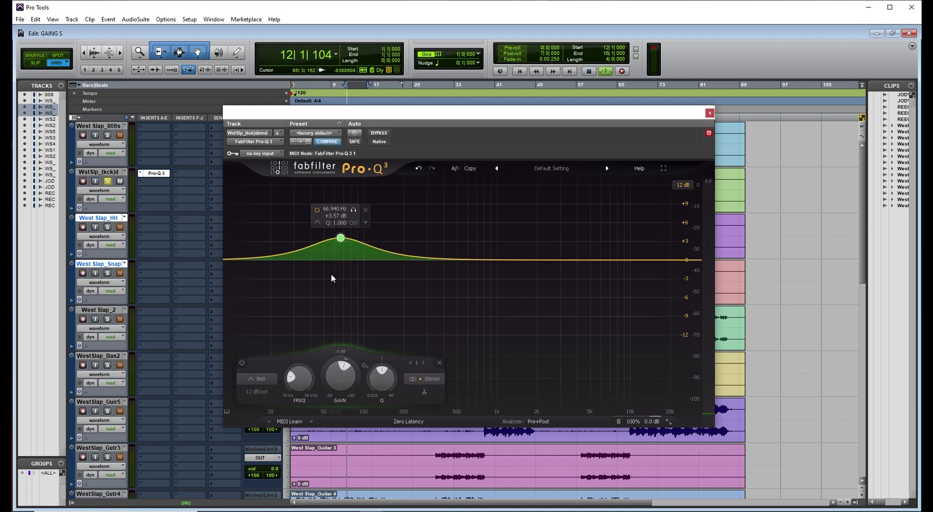
pyautogui.press('space')
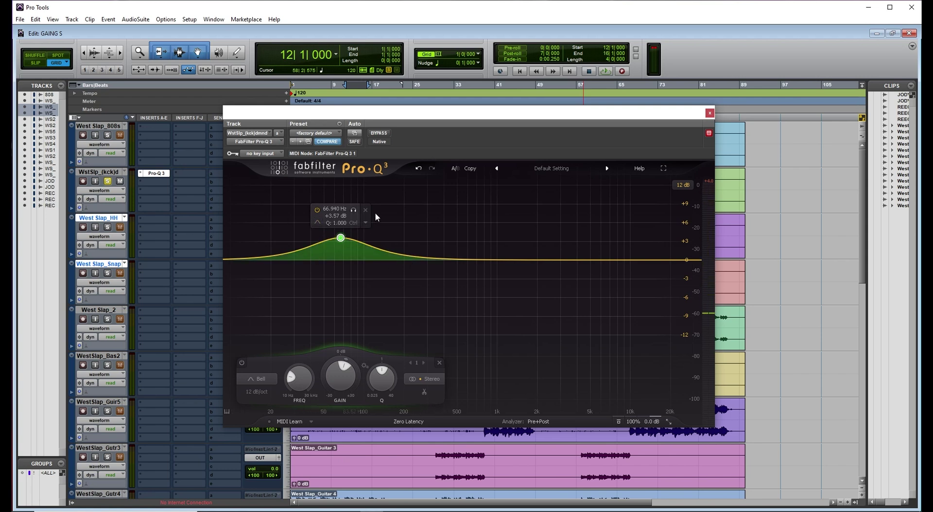
pyautogui.click(419, 169)
# Step: Replace the kick track's first insert with the multi-mono Trim plug-in and move its window to the middle of the session
pyautogui.click(153, 173)
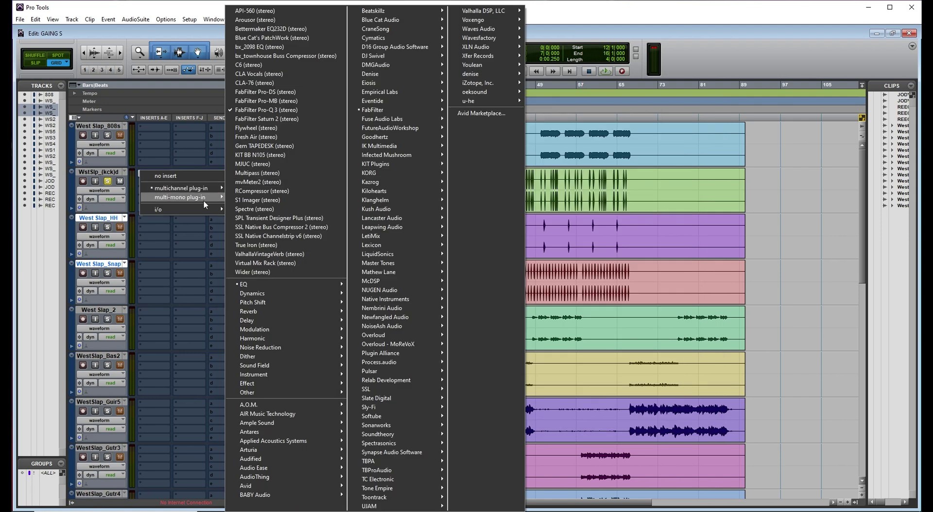
pyautogui.moveTo(203, 200)
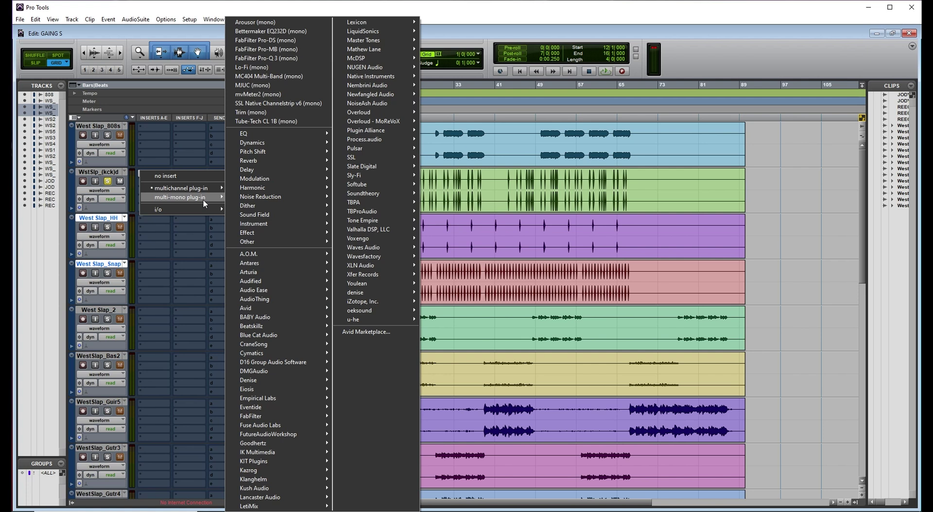
pyautogui.click(250, 112)
pyautogui.moveTo(349, 119); pyautogui.dragTo(615, 223)
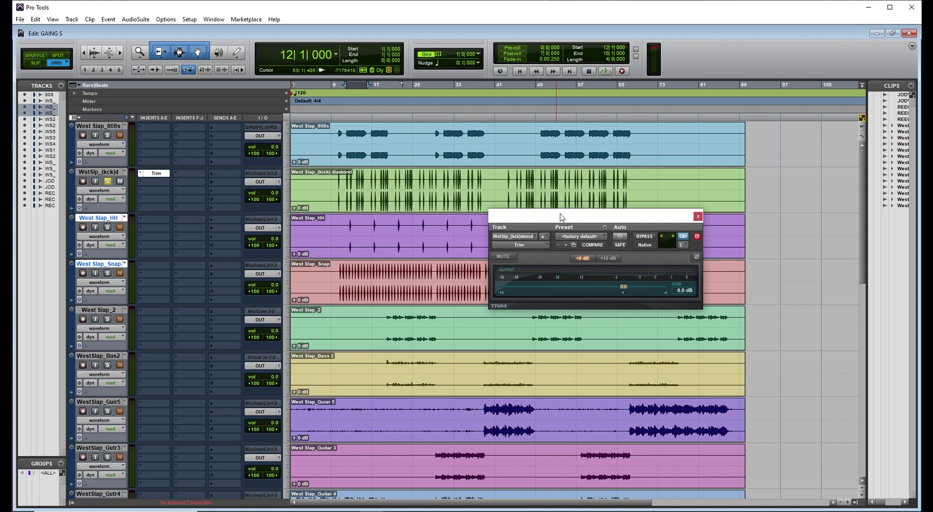
pyautogui.moveTo(561, 217); pyautogui.dragTo(470, 221)
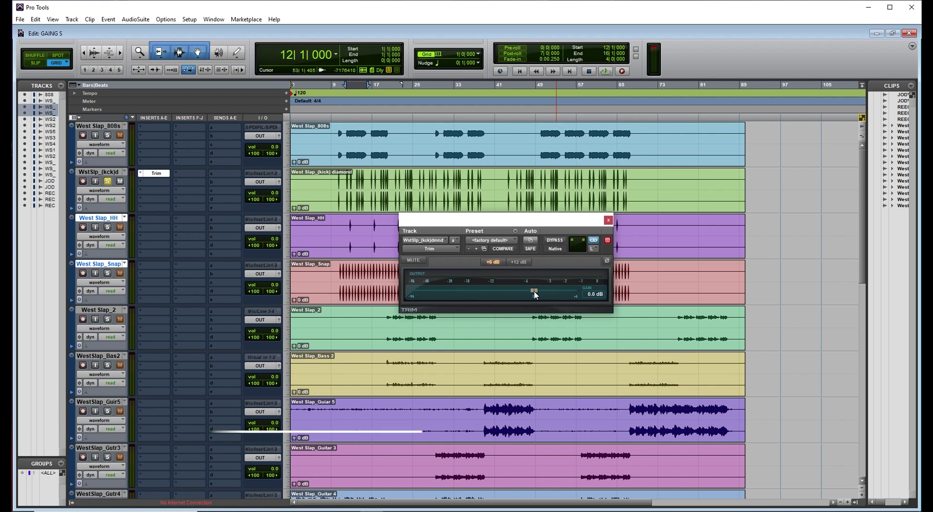
# Step: Lower the kick's Trim gain to about -8.2 dB while playing the kick
pyautogui.moveTo(534, 291); pyautogui.dragTo(521, 288)
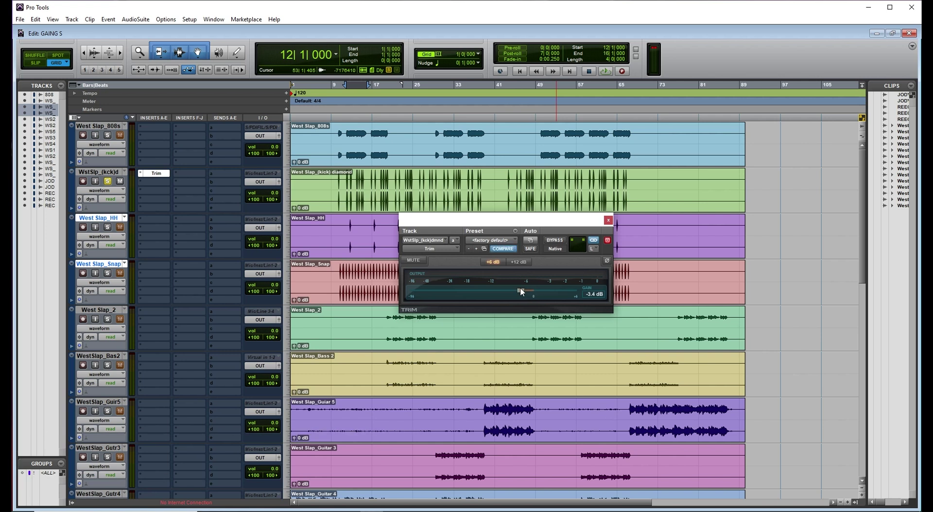
pyautogui.press('space')
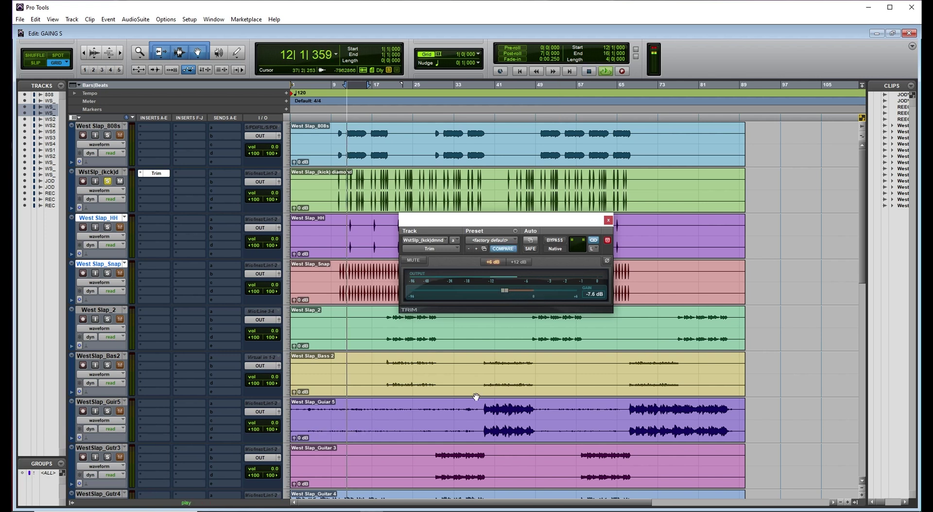
pyautogui.moveTo(504, 291); pyautogui.dragTo(501, 290)
# Step: Load the stereo FabFilter Pro-Q 3 on the insert after Trim on the kick track and move its window clear of the inserts
pyautogui.click(155, 182)
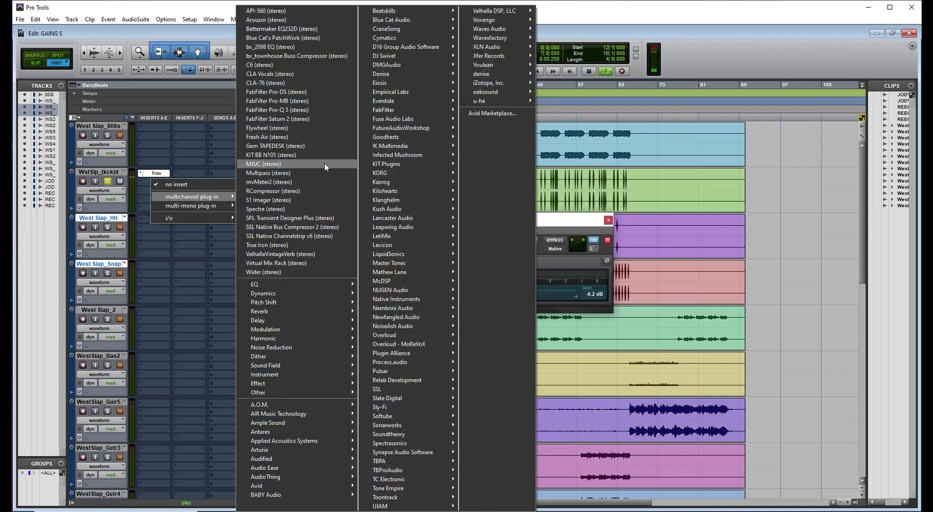
pyautogui.click(314, 110)
pyautogui.moveTo(600, 223); pyautogui.dragTo(524, 102)
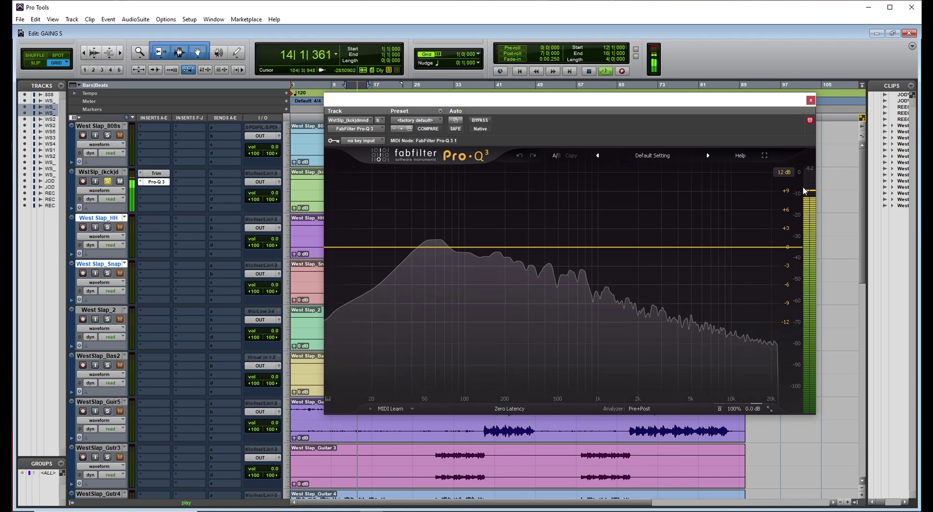
# Step: Try a bell boost of about 6.99 dB at 57.288 Hz on the kick in Pro-Q 3 and stop playback
pyautogui.moveTo(435, 244); pyautogui.dragTo(432, 203)
pyautogui.press('space')
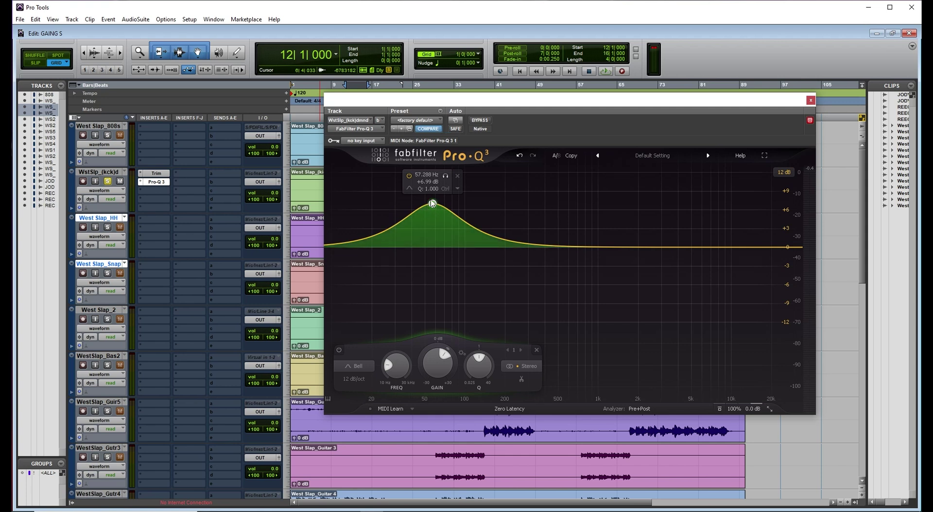
# Step: Play the kick with Trim bypassed and lower its fader to -15.0 dB in the Mix window
pyautogui.press('space')
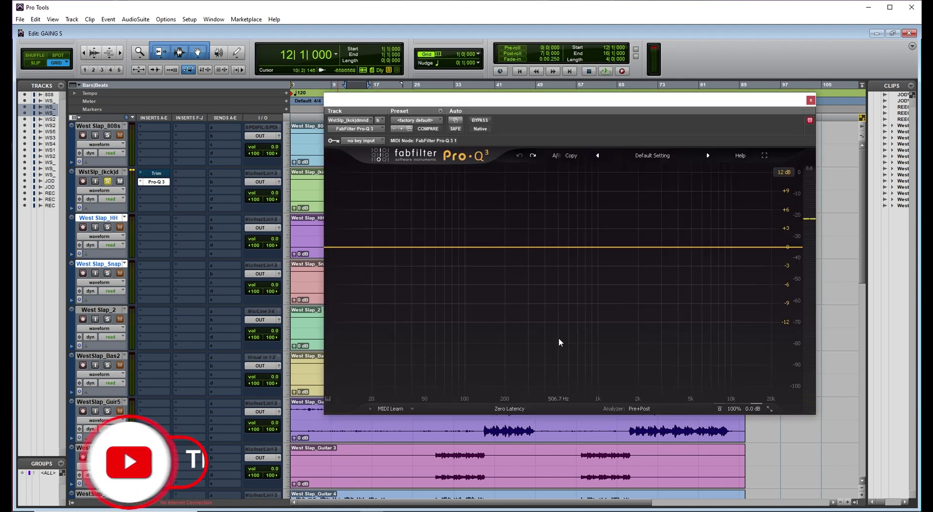
pyautogui.press('space')
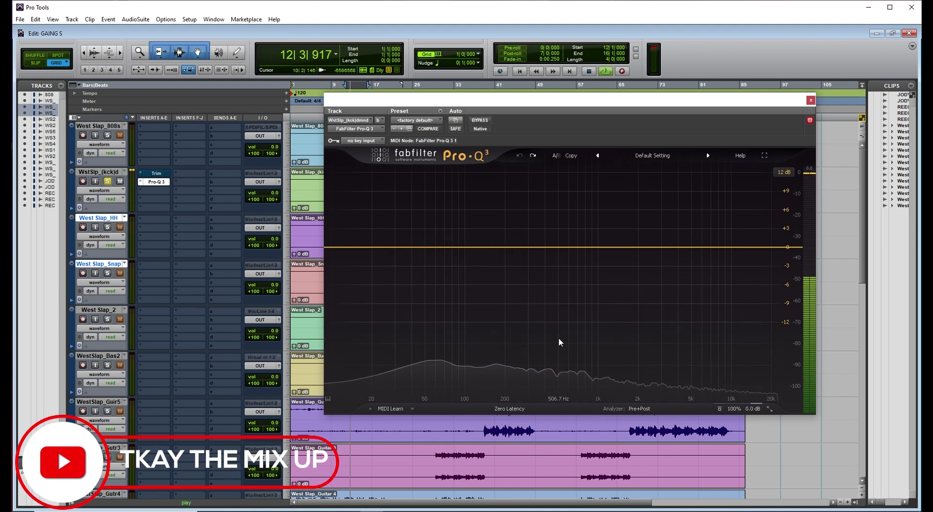
pyautogui.hotkey('ctrl', '=')
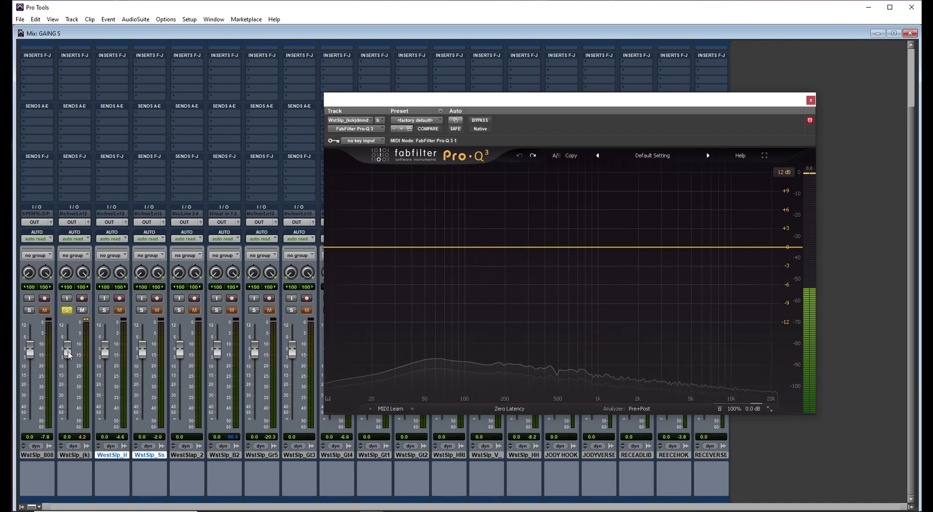
pyautogui.moveTo(67, 352); pyautogui.dragTo(67, 378)
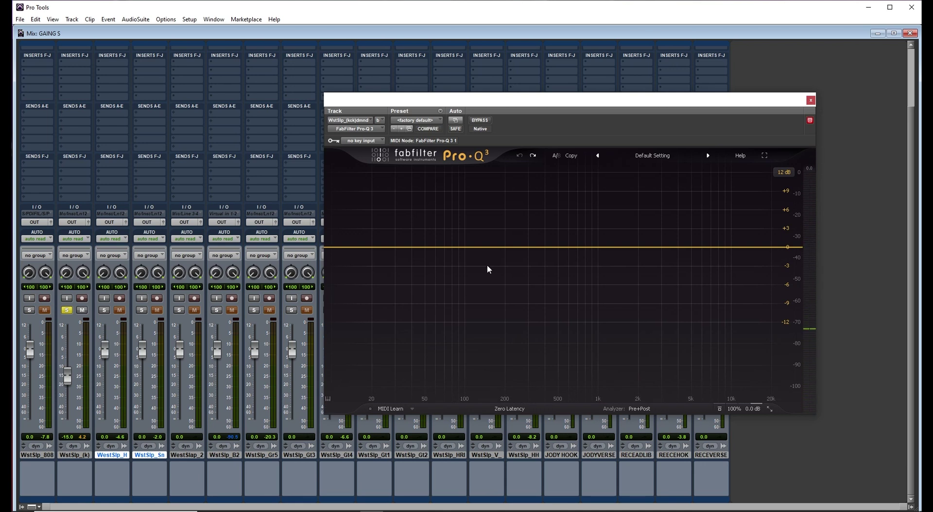
# Step: Boost the kick by about 3.72 dB at 50.661 Hz in Pro-Q 3 and set its fader to -5.4 dB during playback
pyautogui.moveTo(414, 245); pyautogui.dragTo(421, 227)
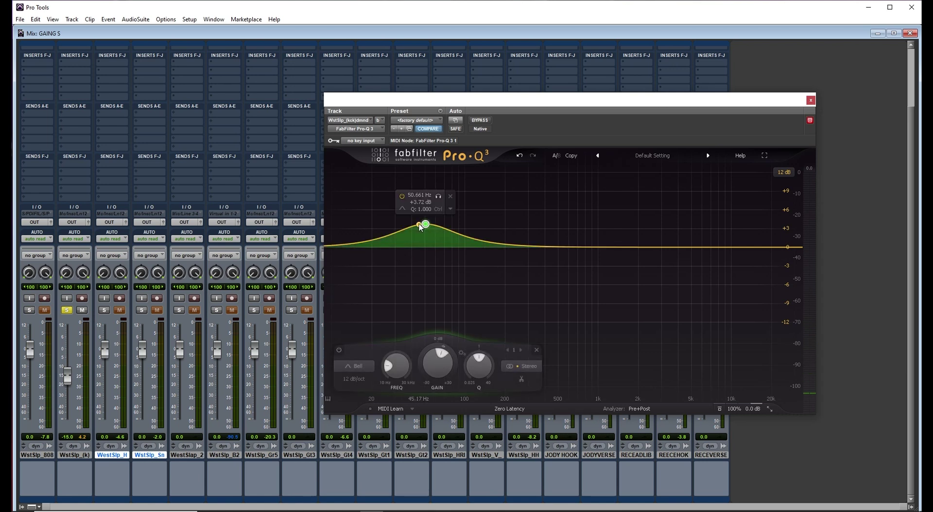
pyautogui.press('space')
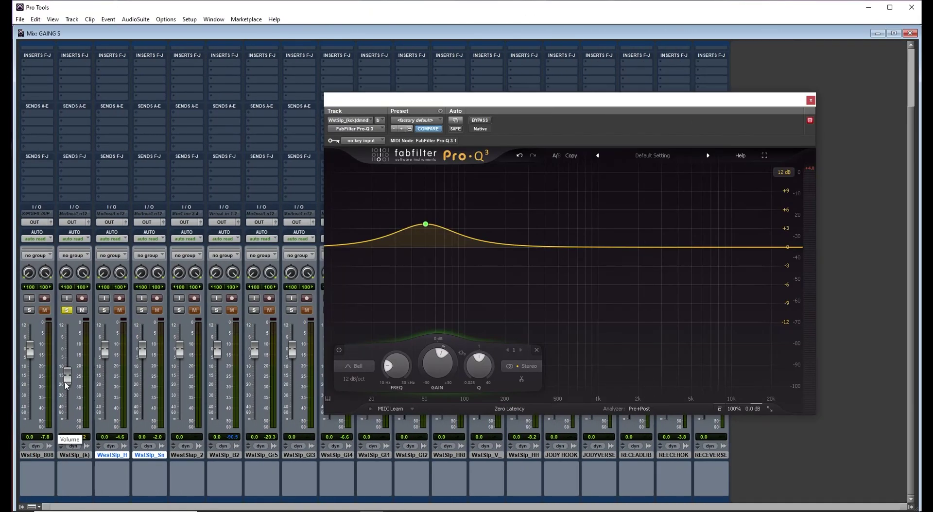
pyautogui.moveTo(65, 382); pyautogui.dragTo(63, 361)
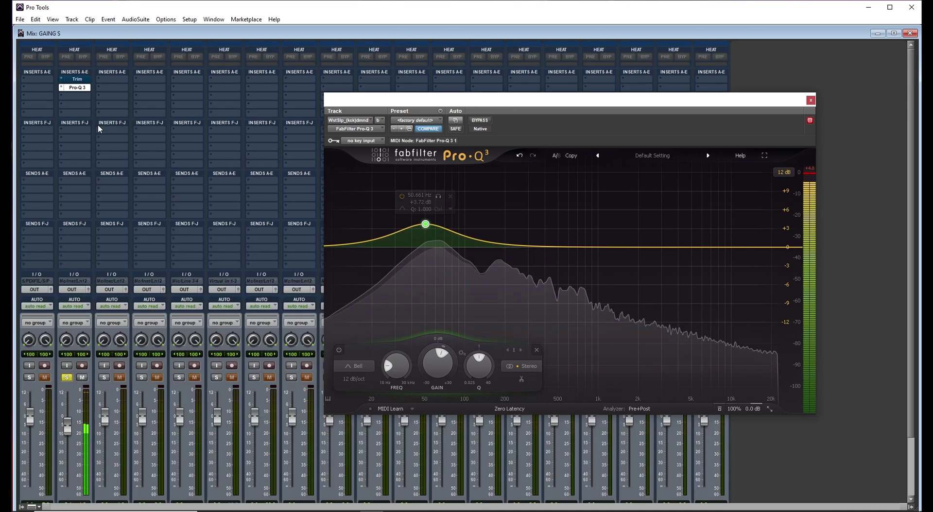
pyautogui.press('space')
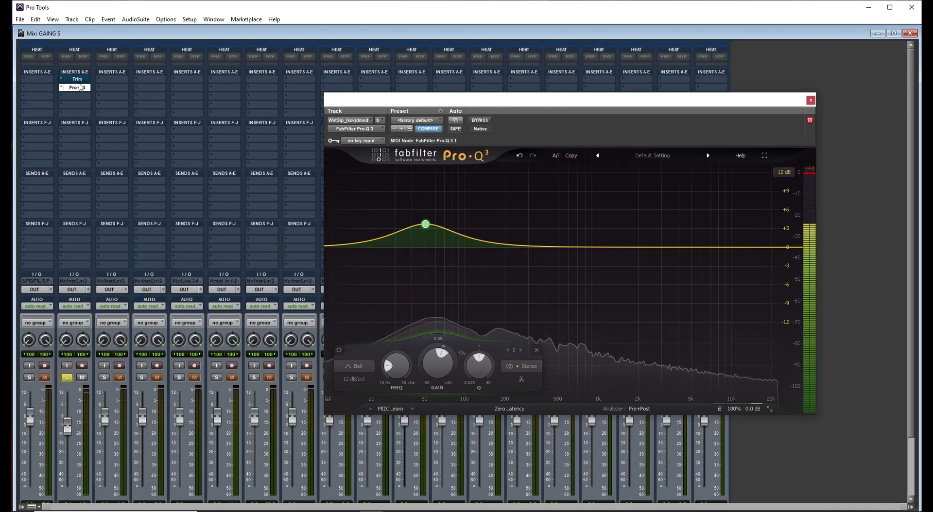
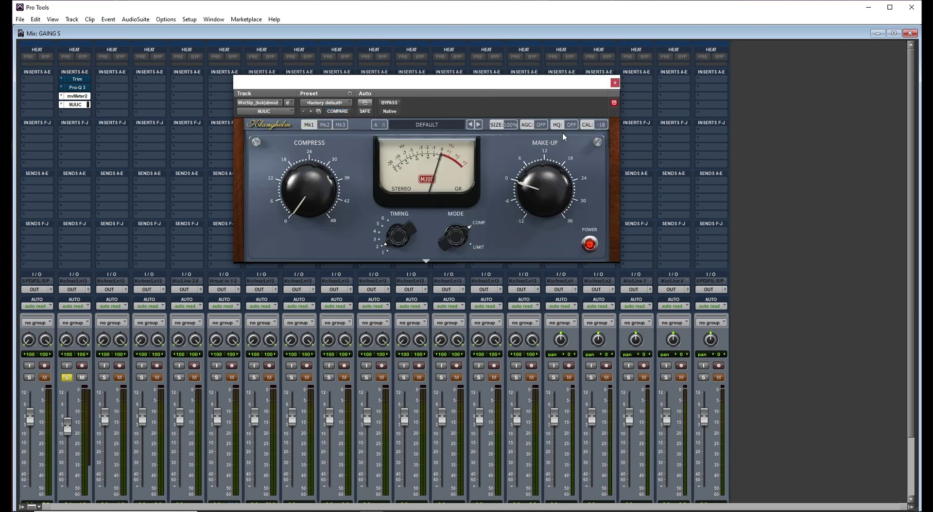
# Step: Arrange the kick's MJUC and mvMeter2 windows one below the other so both meters can be seen
pyautogui.moveTo(492, 84); pyautogui.dragTo(461, 237)
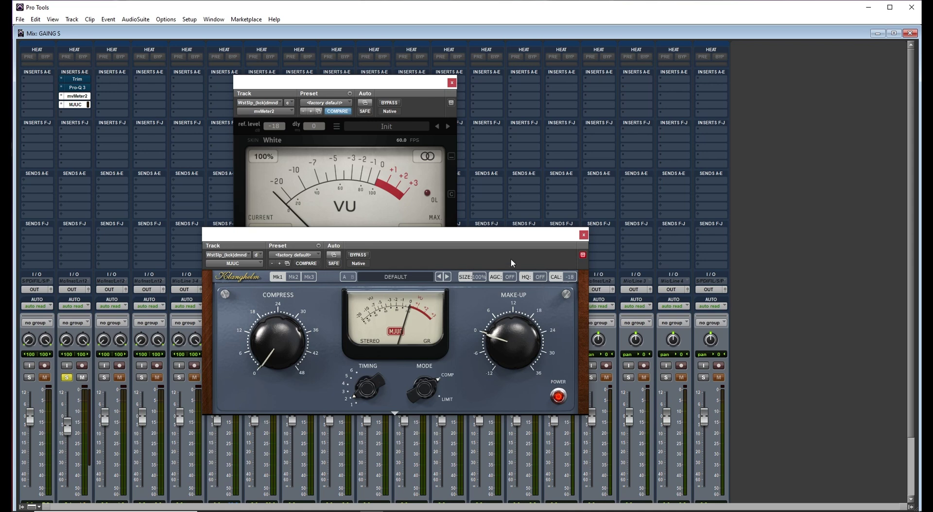
pyautogui.moveTo(381, 86); pyautogui.dragTo(383, 51)
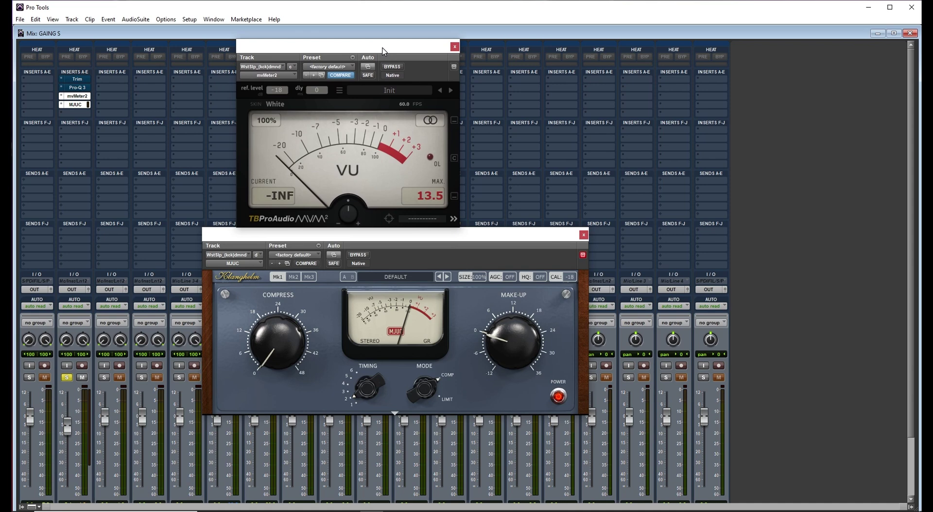
pyautogui.press('space')
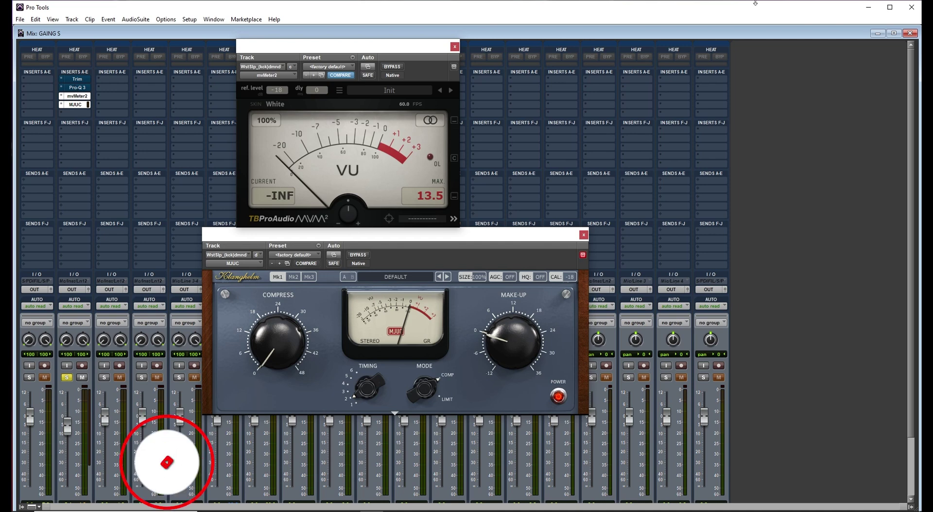
# Step: Return to the Edit window and close the kick's mvMeter2 and MJUC windows
pyautogui.hotkey('ctrl', '=')
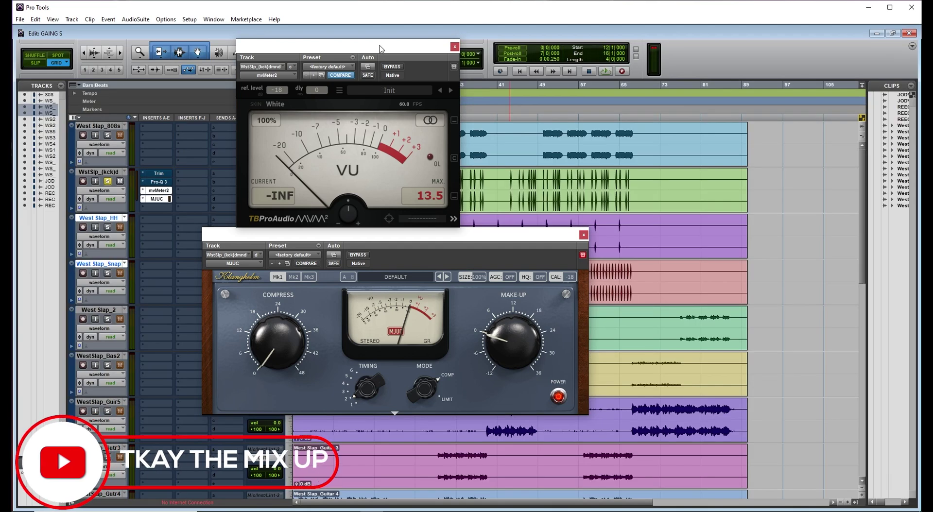
pyautogui.click(455, 46)
pyautogui.click(584, 236)
# Step: Play the kick, open its mvMeter2 and move the meter clear of the waveforms to check the VU level
pyautogui.press('space')
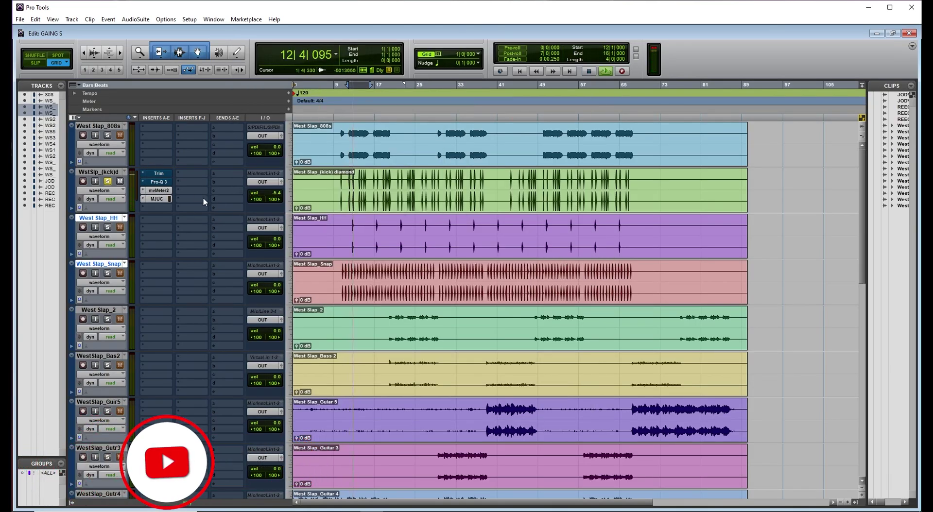
pyautogui.click(158, 191)
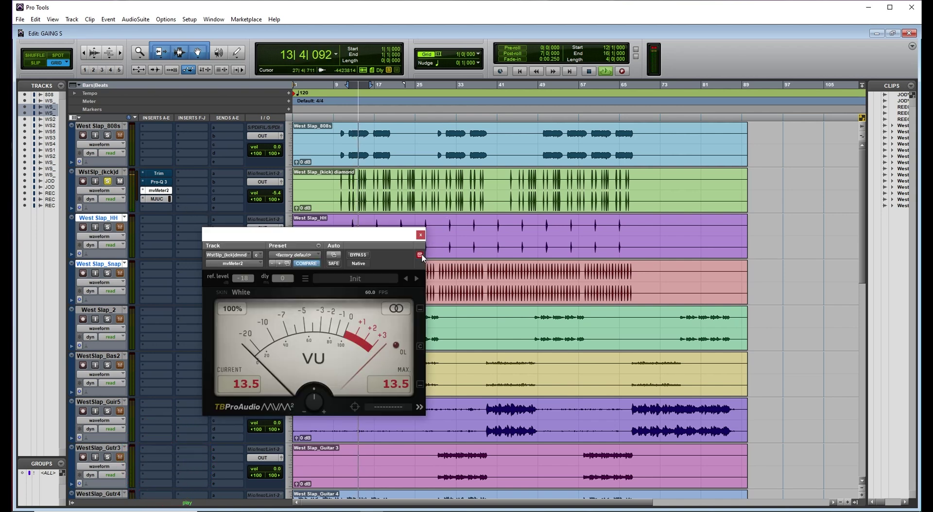
pyautogui.moveTo(384, 235); pyautogui.dragTo(231, 106)
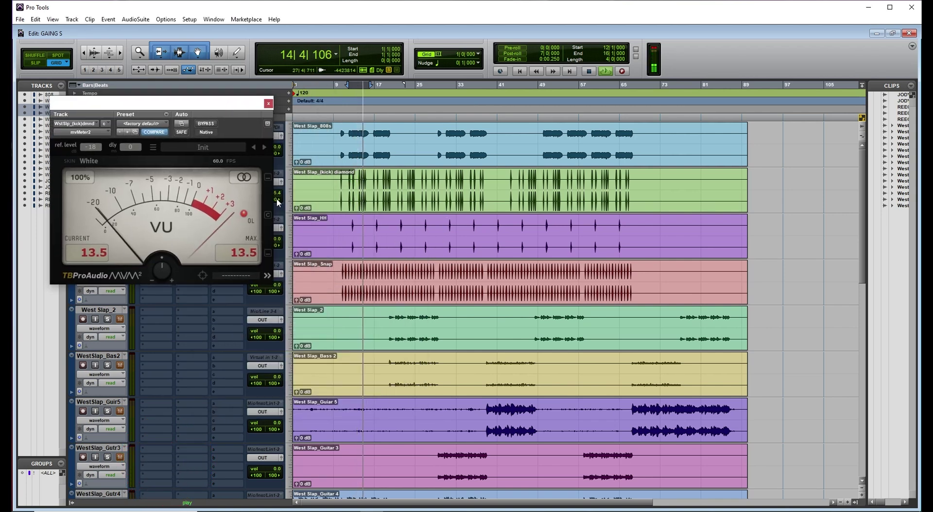
# Step: Lower the kick clip's gain to -14.1 dB and stop playback
pyautogui.moveTo(297, 208); pyautogui.dragTo(282, 220)
pyautogui.press('space')
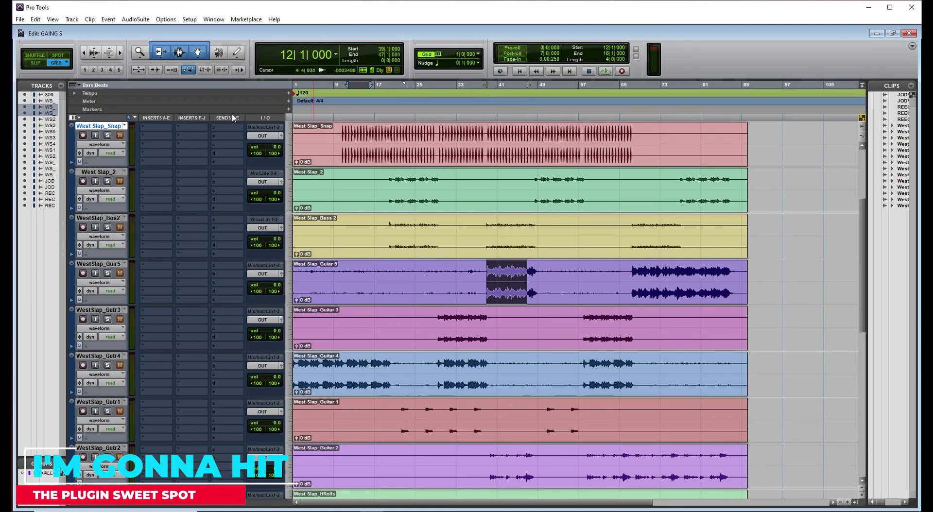
# Step: Link the timeline and edit selections and play the selected Guitar 5 section from bar 39
pyautogui.click(210, 70)
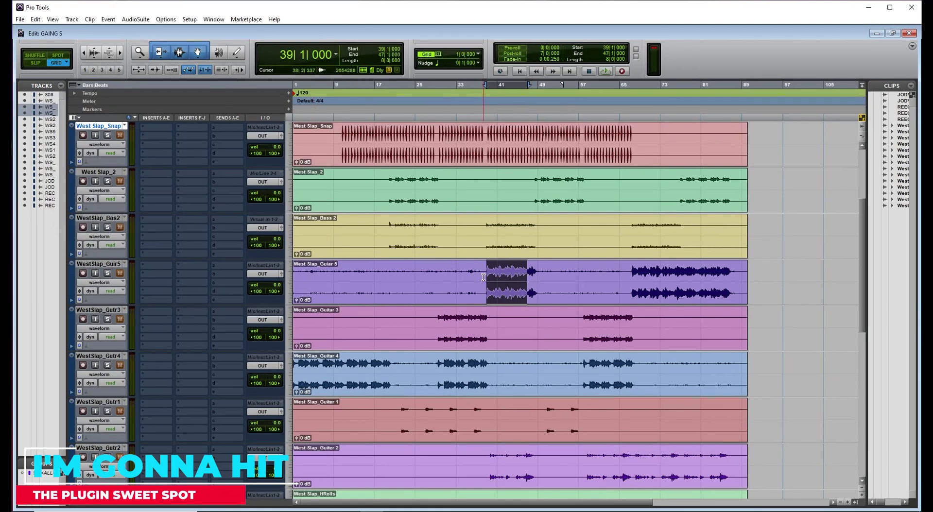
pyautogui.scroll(3, 190, 245)
pyautogui.press('space')
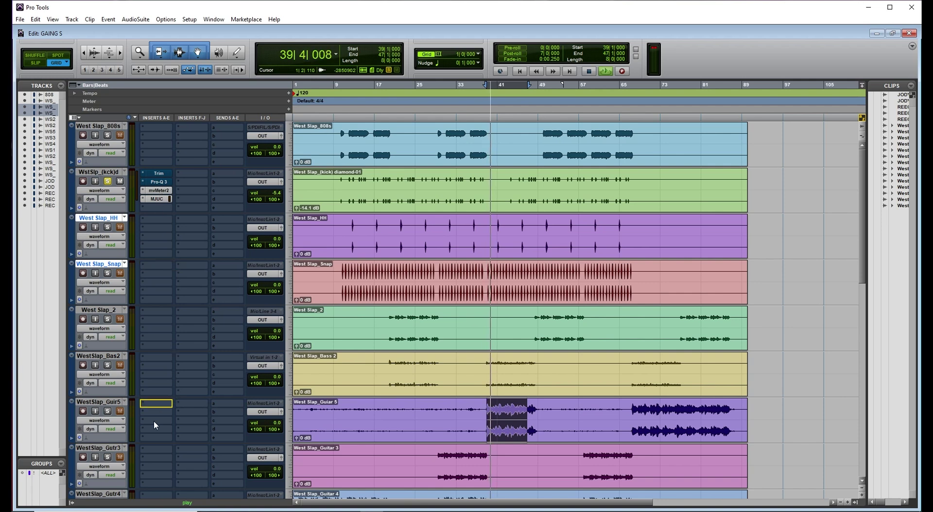
# Step: Solo the Guitar 5 track, move the kick's mvMeter2 to its first insert, and place the meter window over the upper tracks
pyautogui.moveTo(113, 417); pyautogui.dragTo(115, 417)
pyautogui.click(165, 404)
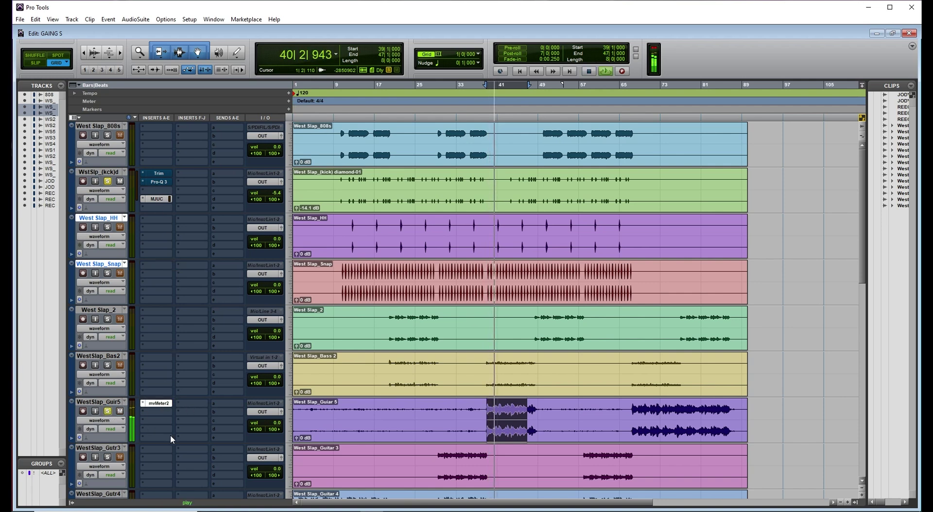
pyautogui.moveTo(312, 236); pyautogui.dragTo(505, 136)
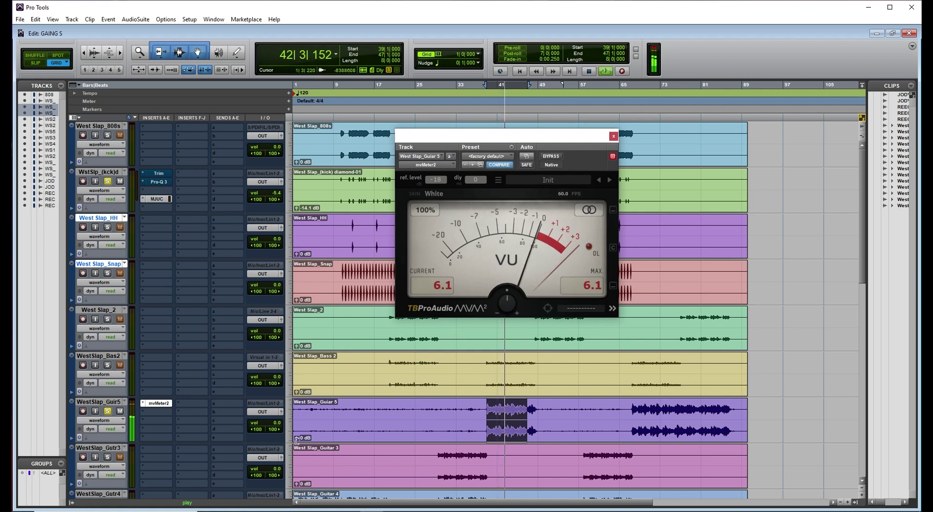
# Step: Lower the Guitar 5 clip's gain to -12.3 dB while checking the level on the VU meter during playback
pyautogui.moveTo(301, 441); pyautogui.dragTo(293, 447)
pyautogui.press('space')
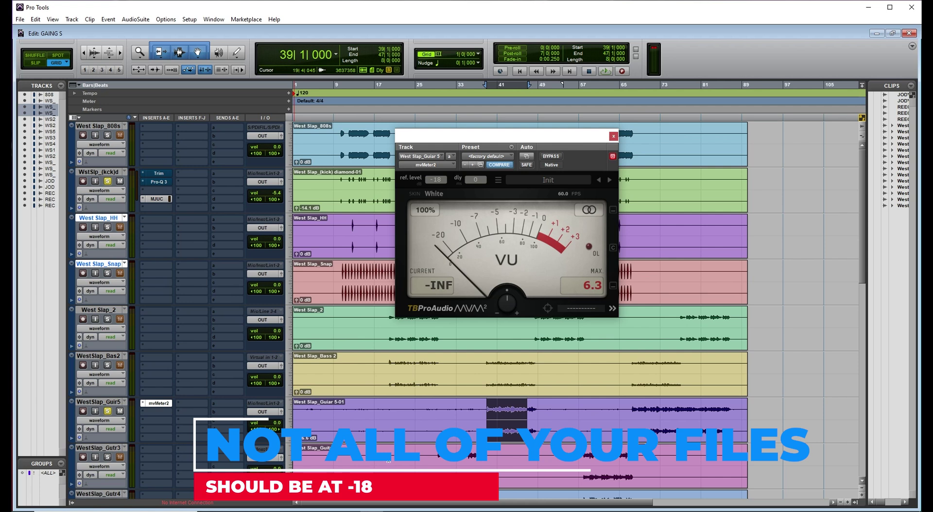
pyautogui.press('space')
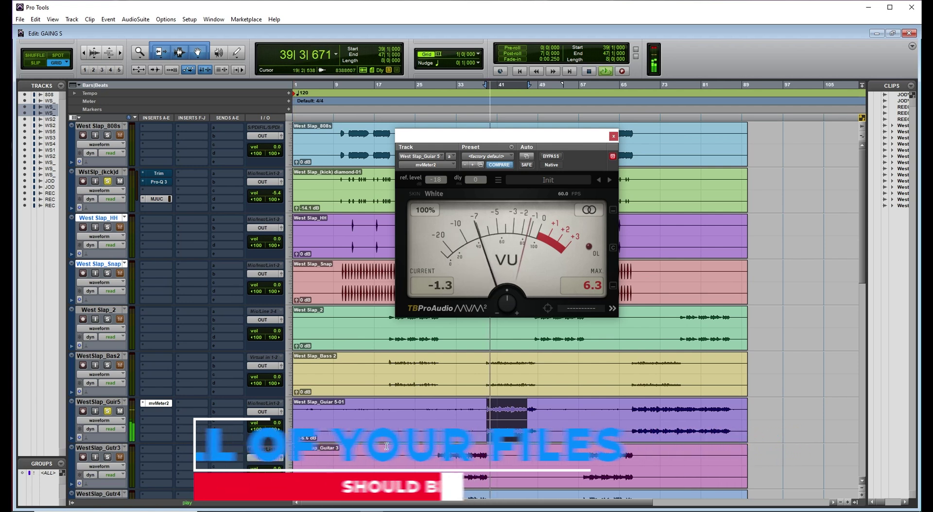
pyautogui.moveTo(296, 438); pyautogui.dragTo(294, 441)
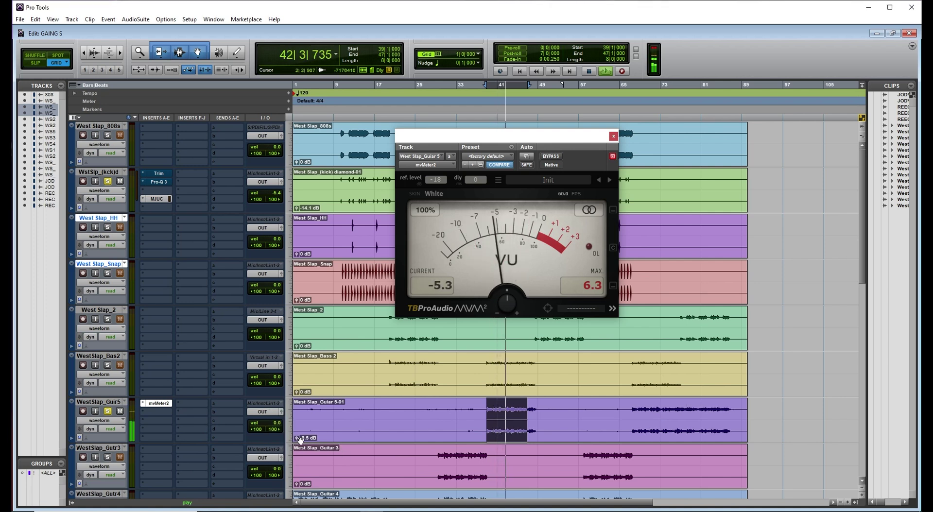
pyautogui.moveTo(297, 439); pyautogui.dragTo(296, 445)
pyautogui.press('space')
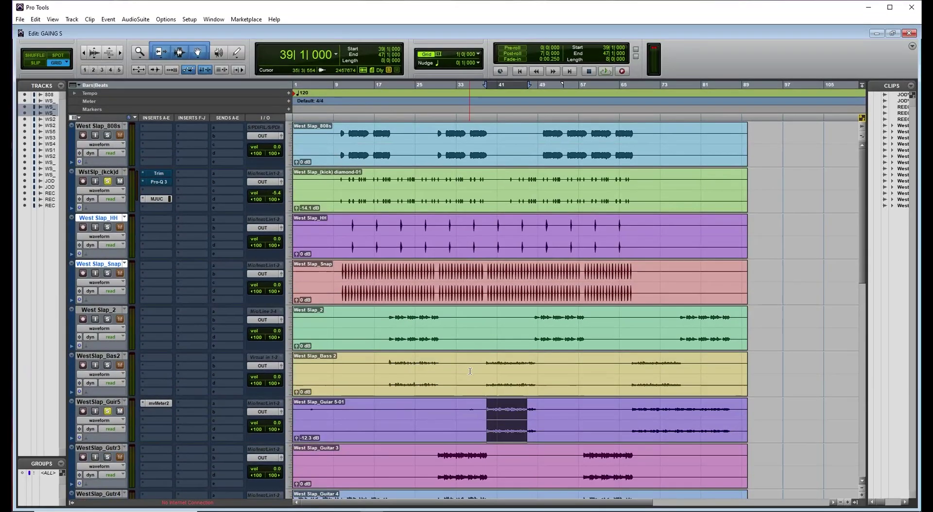
# Step: Select bars 11 to 17 of the Snap clip, move mvMeter2 from Guitar 5 to the Snap track, and open it to check the level
pyautogui.scroll(-1, 458, 358)
pyautogui.moveTo(345, 221); pyautogui.dragTo(376, 222)
pyautogui.moveTo(155, 358); pyautogui.dragTo(156, 219)
pyautogui.press('space')
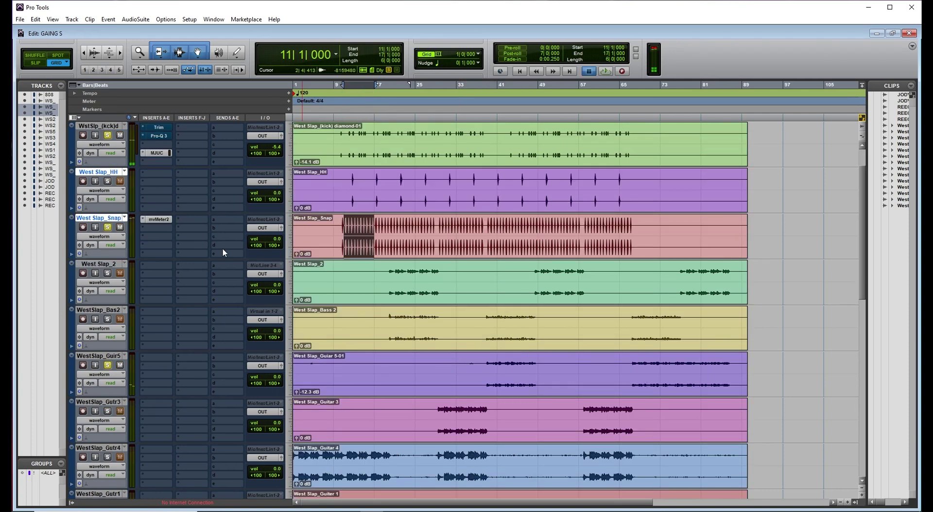
pyautogui.click(157, 220)
pyautogui.press('space')
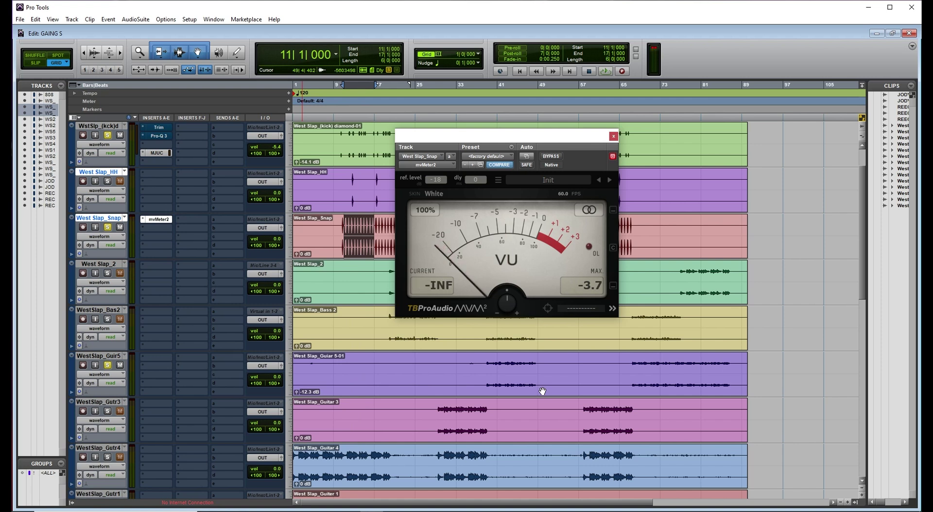
# Step: Lower the Snap clip's gain to -9.4 dB, checking its transients on the VU meter during playback
pyautogui.press('space')
pyautogui.moveTo(302, 250); pyautogui.dragTo(297, 261)
pyautogui.press('space')
pyautogui.press('space')
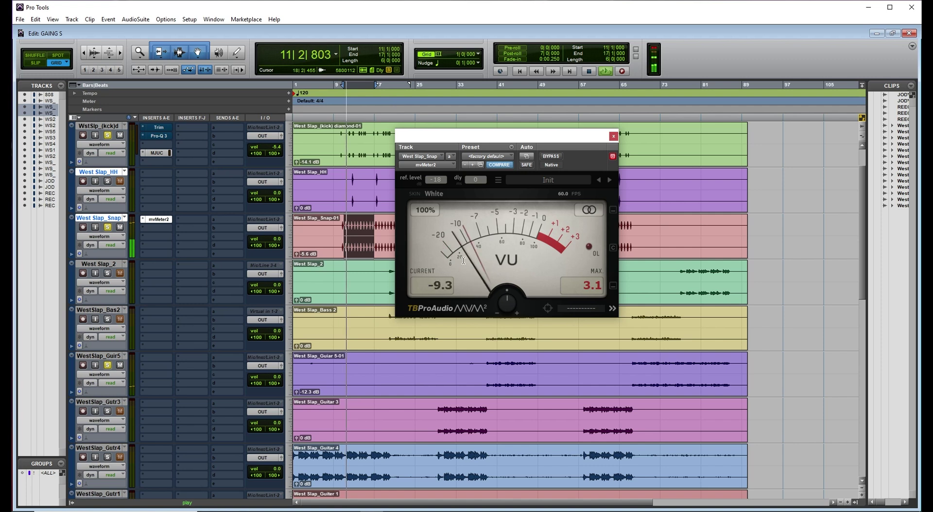
pyautogui.press('space')
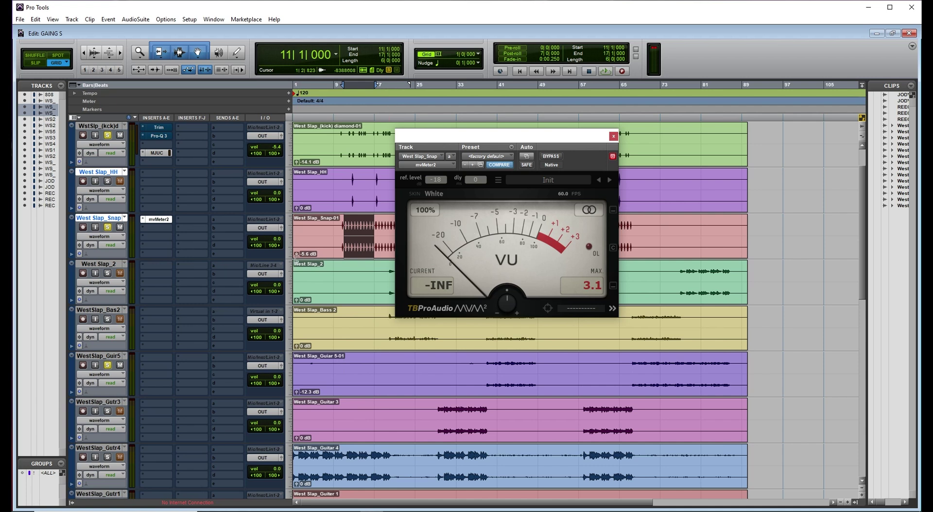
pyautogui.moveTo(296, 257)
pyautogui.mouseDown()
pyautogui.moveTo(305, 248)
pyautogui.moveTo(293, 259)
pyautogui.mouseUp()
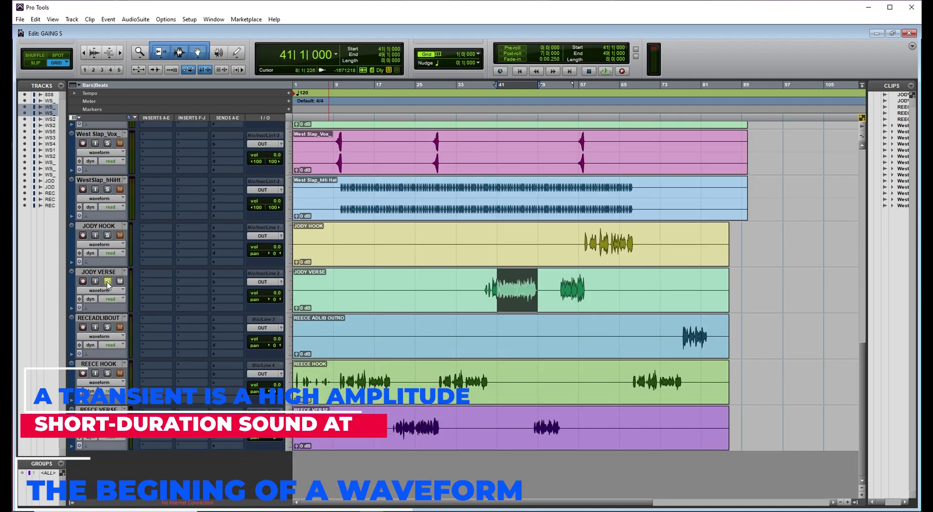
# Step: Play the soloed verse vocal from bar 41 and mute the Snap track, then stop playback
pyautogui.press('space')
pyautogui.press('space')
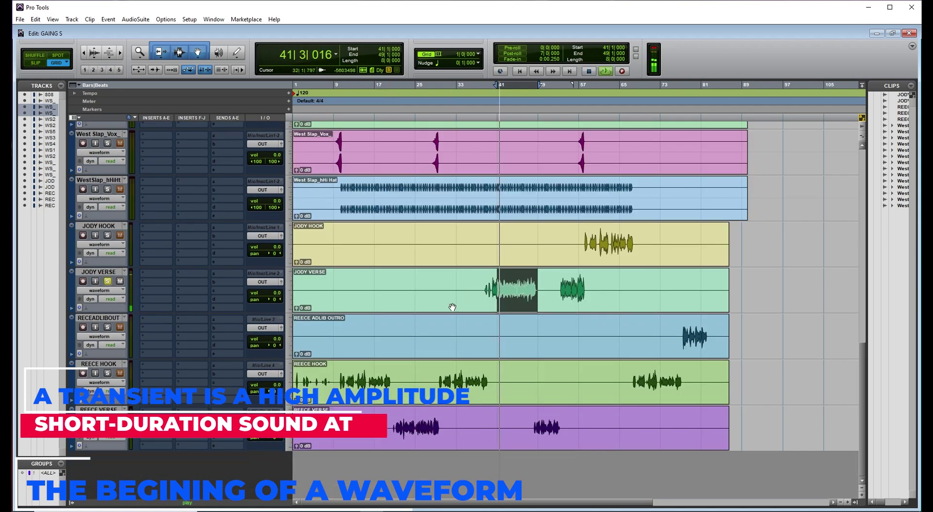
pyautogui.scroll(10, 465, 297)
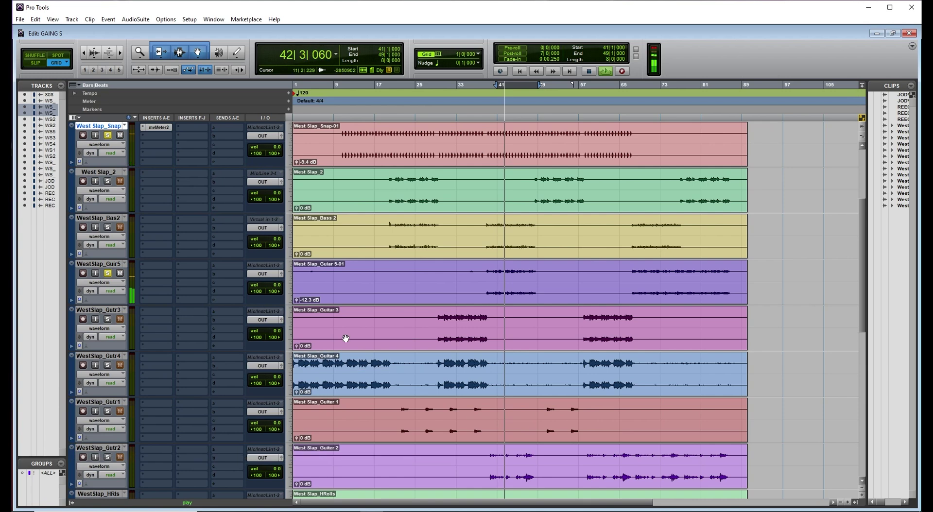
pyautogui.scroll(3, 371, 242)
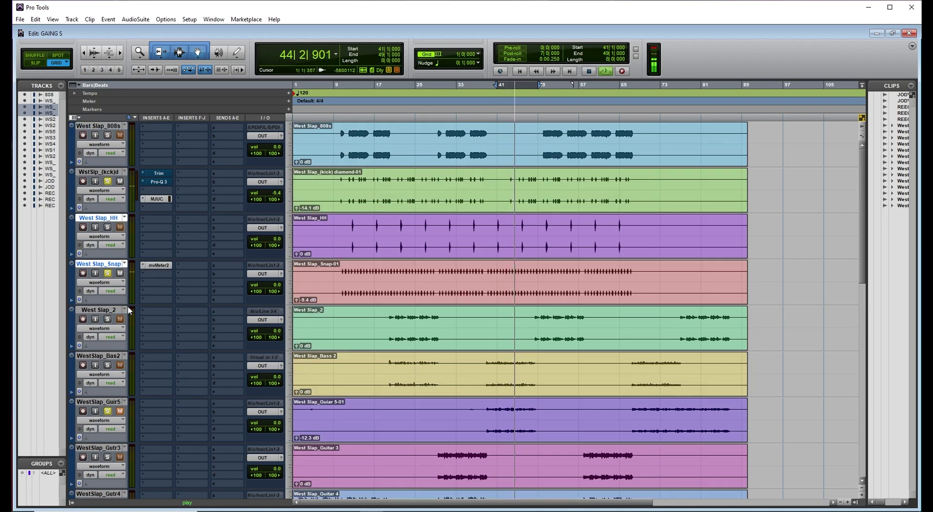
pyautogui.click(119, 274)
pyautogui.scroll(-9, 440, 338)
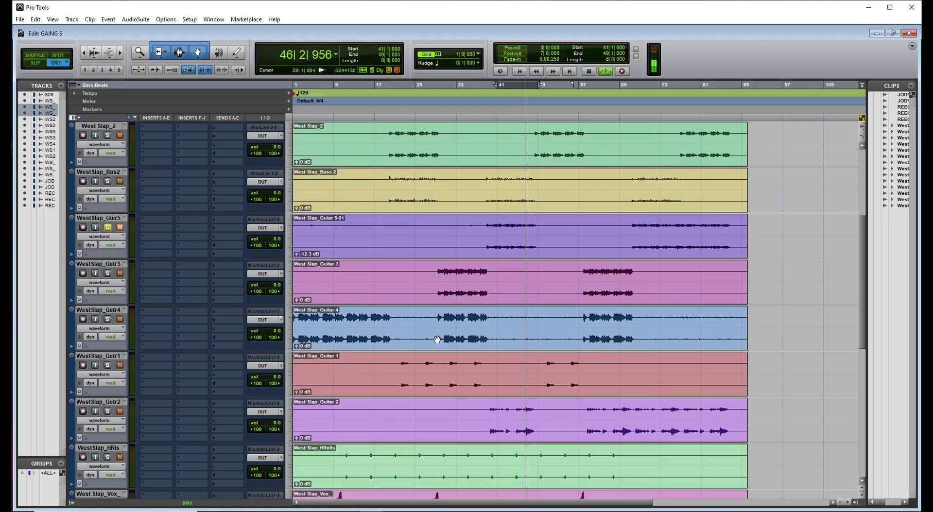
pyautogui.press('space')
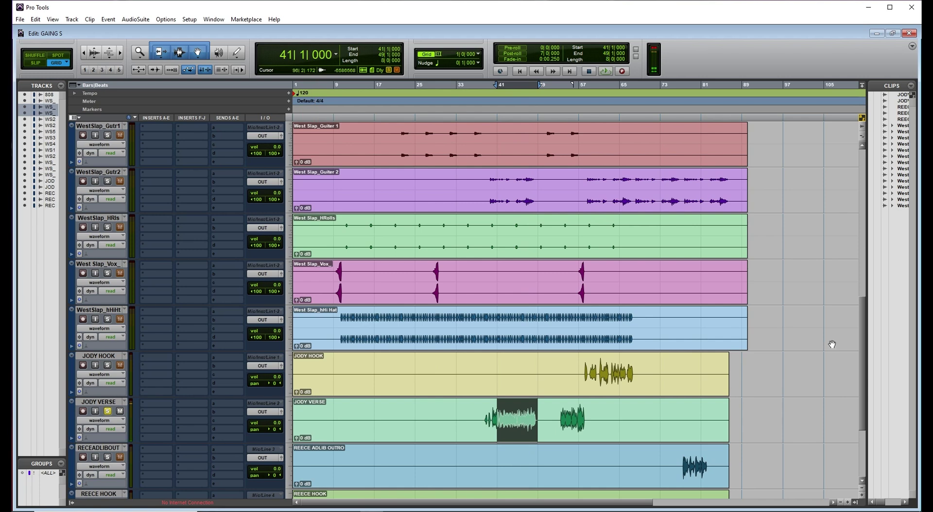
# Step: Insert mvMeter2 (mono) on the soloed verse vocal, collapse it to a single meter, and move its window clear during playback
pyautogui.click(157, 402)
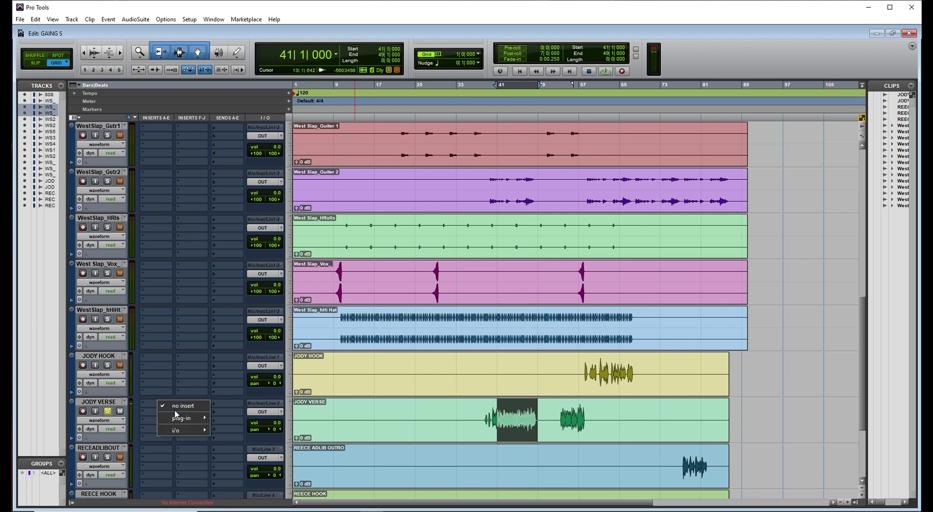
pyautogui.moveTo(184, 418)
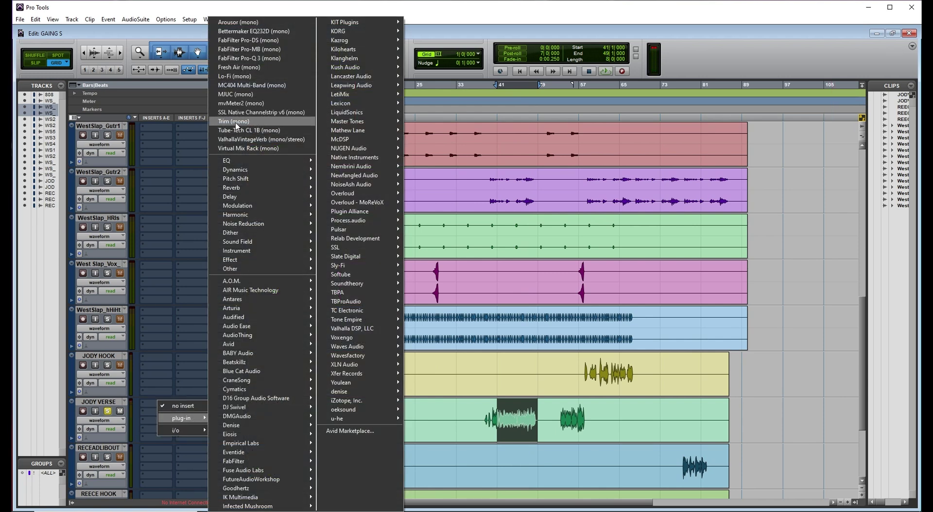
pyautogui.click(231, 103)
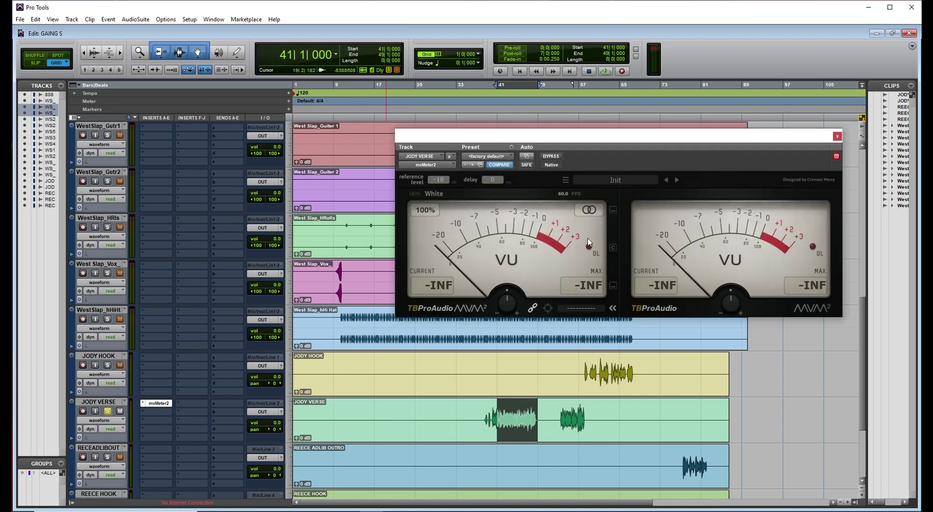
pyautogui.click(613, 308)
pyautogui.press('space')
pyautogui.moveTo(600, 161); pyautogui.dragTo(568, 120)
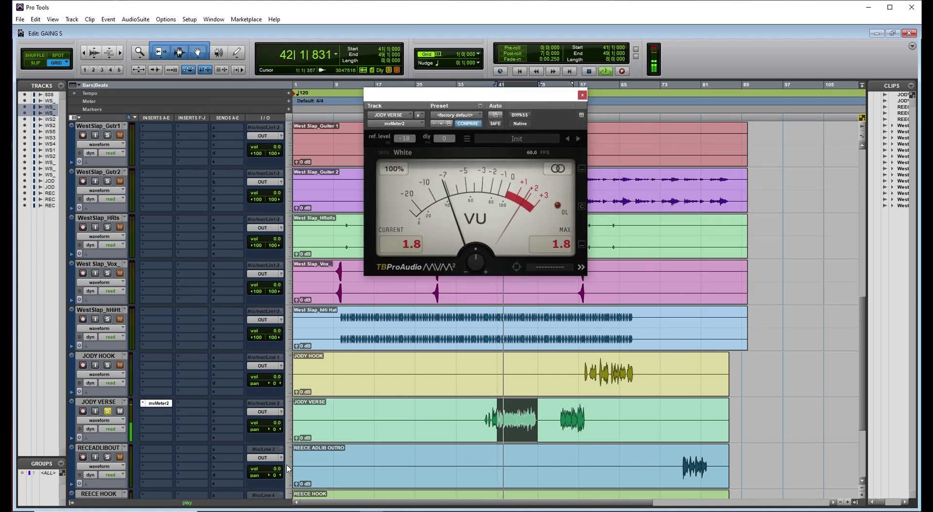
# Step: Lower the verse vocal clip's gain to -3.8 dB and stop playback
pyautogui.moveTo(296, 439); pyautogui.dragTo(297, 446)
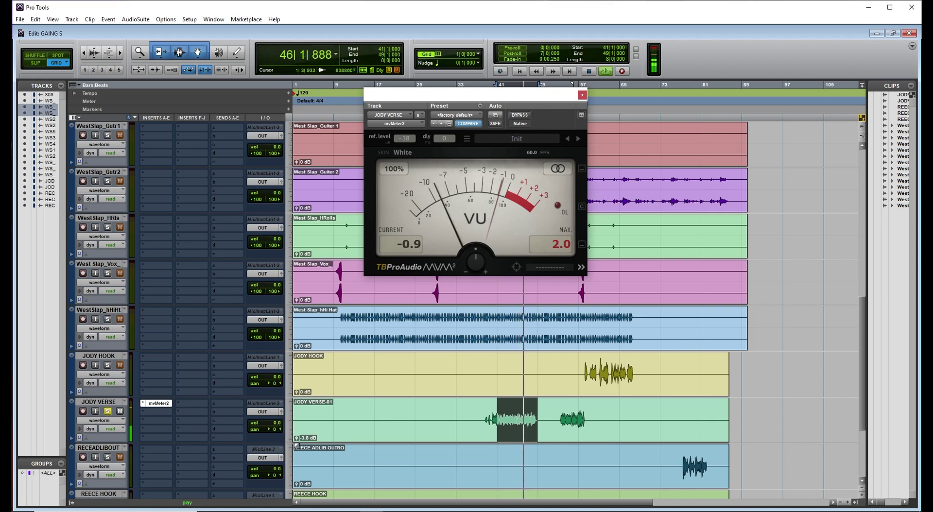
pyautogui.press('space')
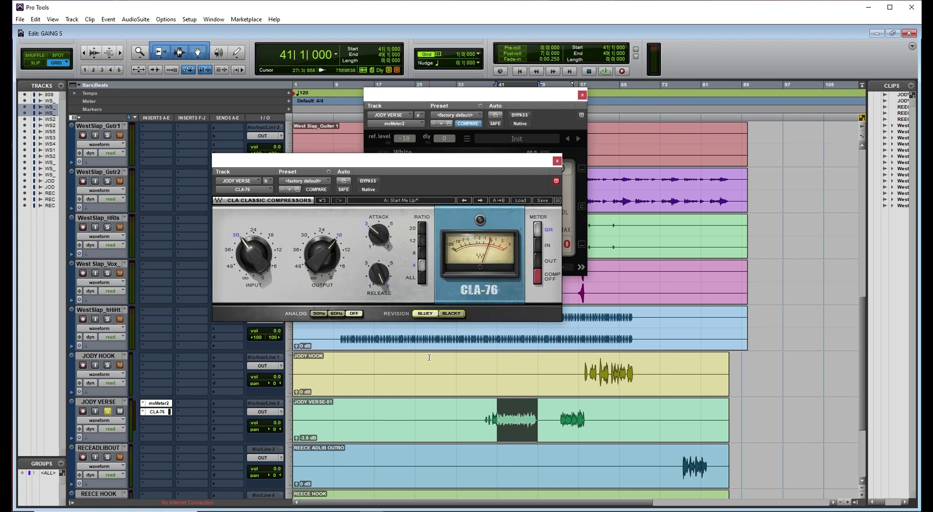
# Step: Play the verse vocal through the CLA-76 compressor and examine its gain reduction
pyautogui.press('space')
pyautogui.press('space')
pyautogui.press('space')
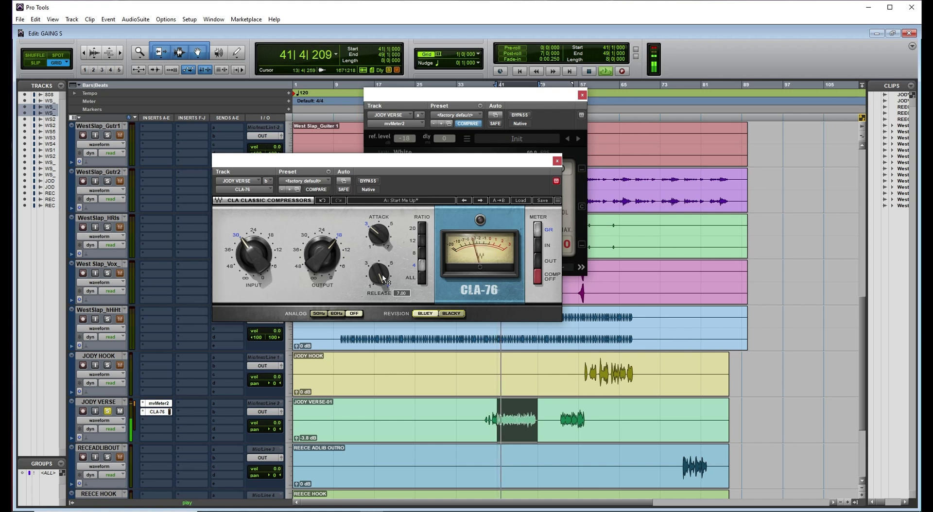
pyautogui.press('space')
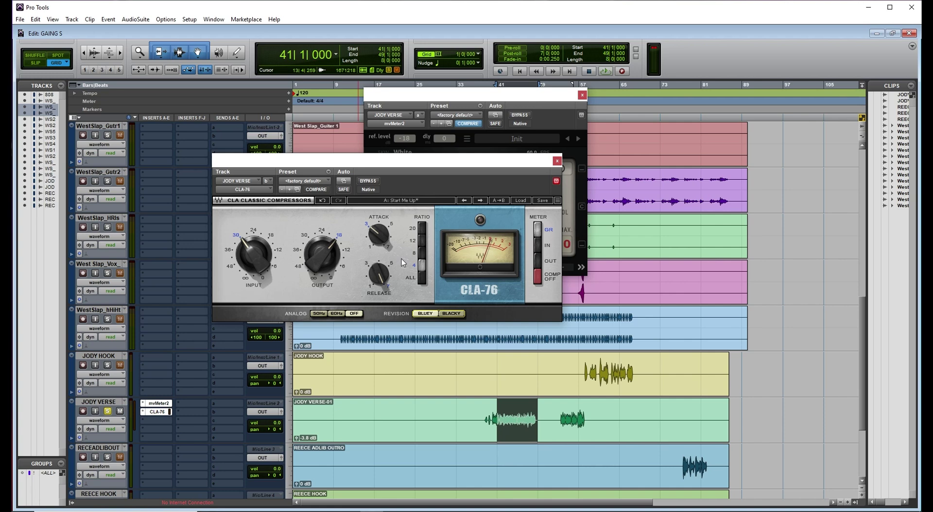
# Step: Lower the CLA-76 output to about 24, comparing it with bypass during playback to match levels, and leave the compressor bypassed
pyautogui.moveTo(333, 250)
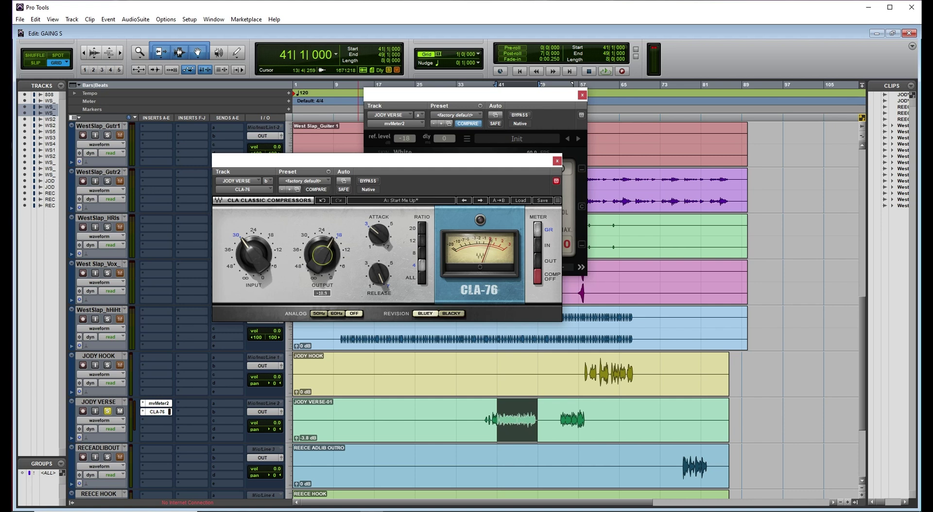
pyautogui.press('space')
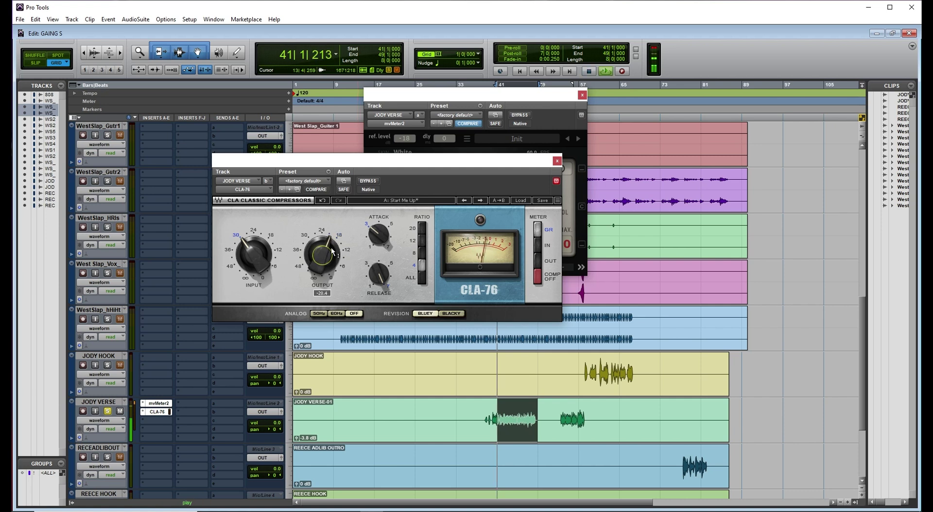
pyautogui.click(369, 183)
pyautogui.click(370, 184)
pyautogui.moveTo(334, 244)
pyautogui.click(370, 181)
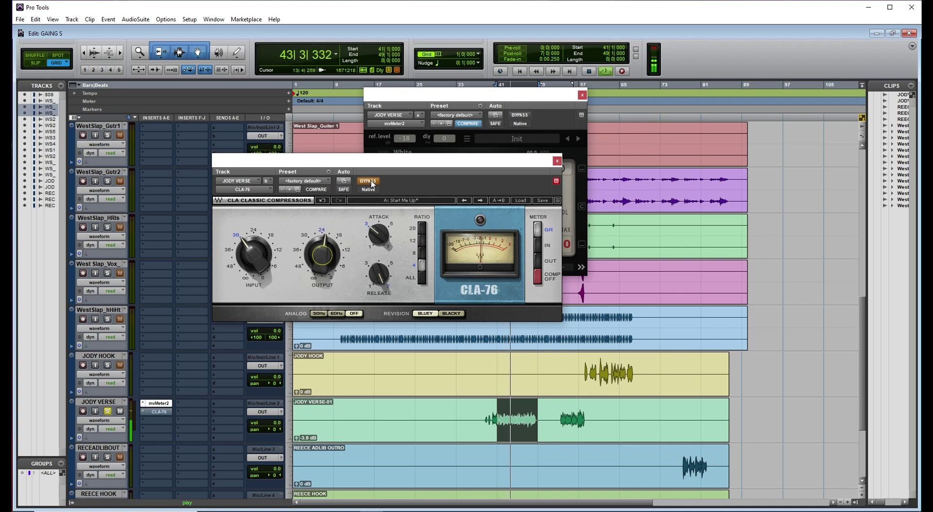
pyautogui.click(369, 182)
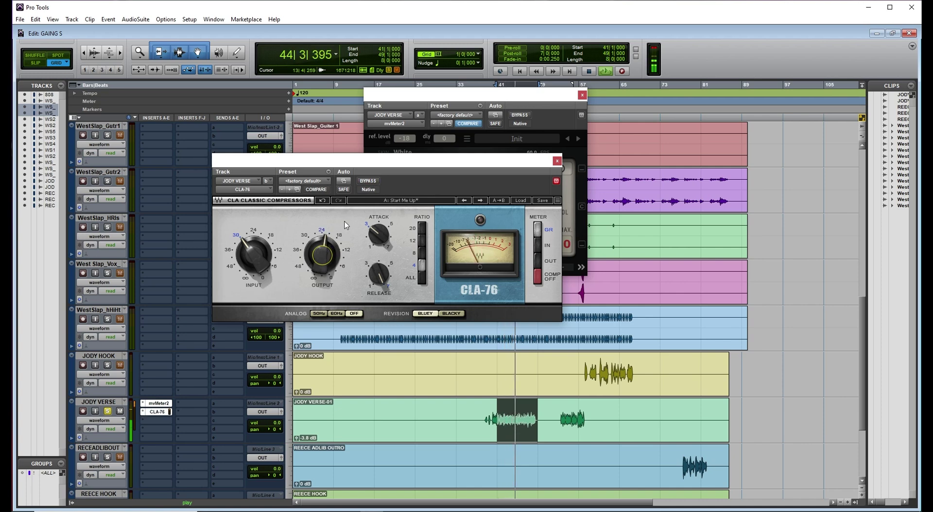
pyautogui.click(368, 182)
pyautogui.press('space')
# Step: Close the verse vocal's CLA-76 and mvMeter2 windows and play the session from bar 41
pyautogui.click(557, 161)
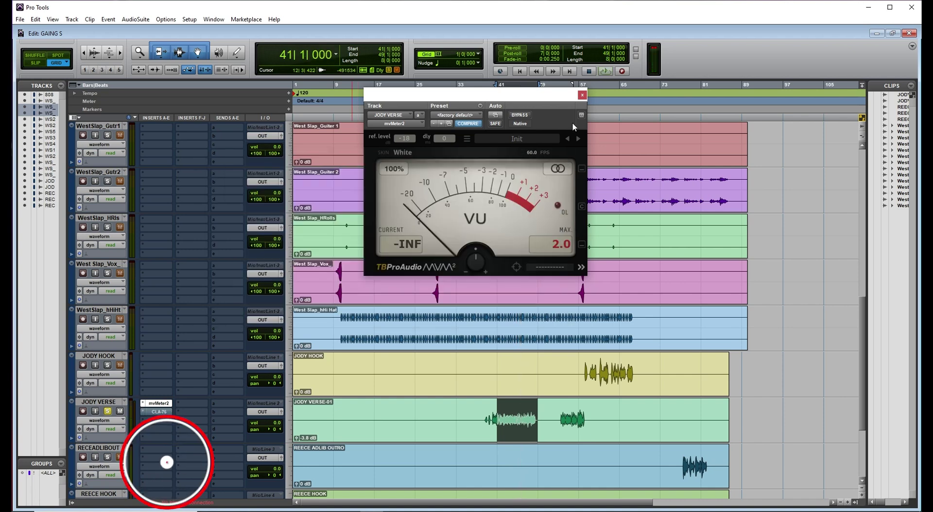
pyautogui.click(585, 94)
pyautogui.scroll(10, 425, 233)
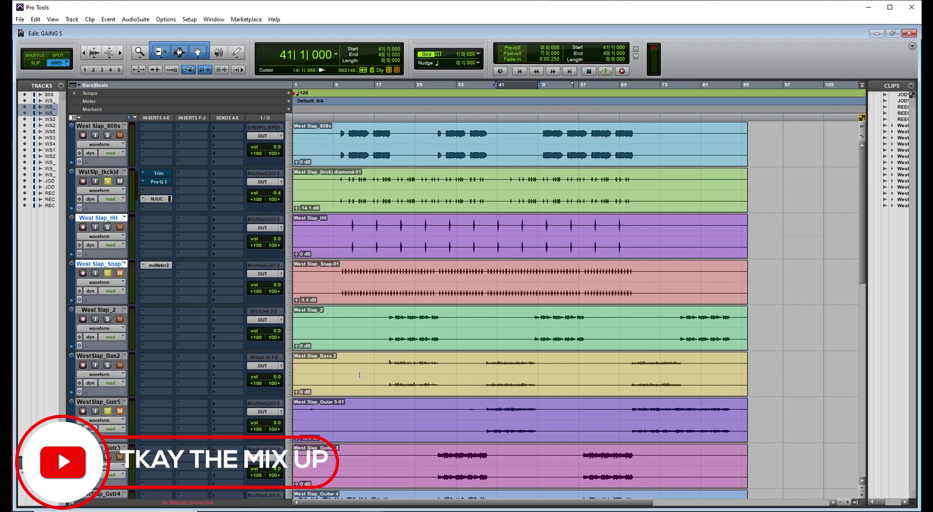
pyautogui.press('space')
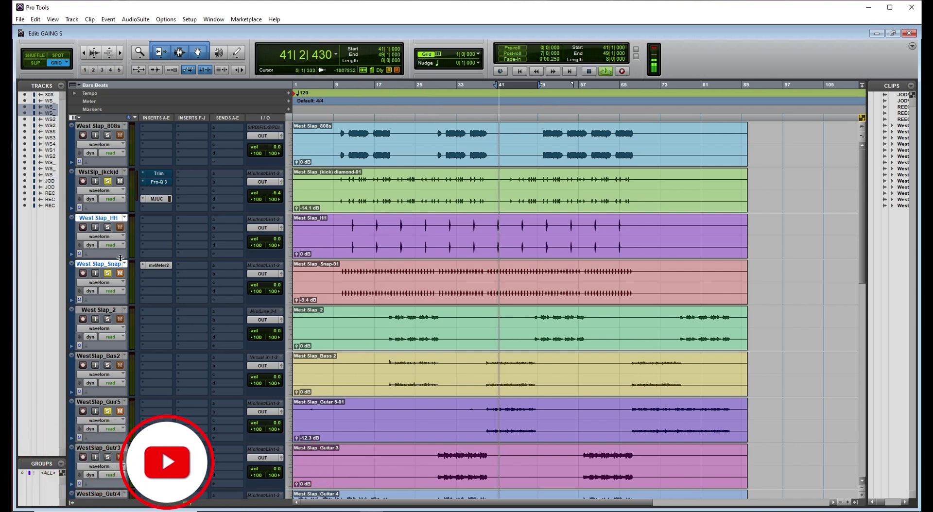
pyautogui.scroll(-10, 377, 398)
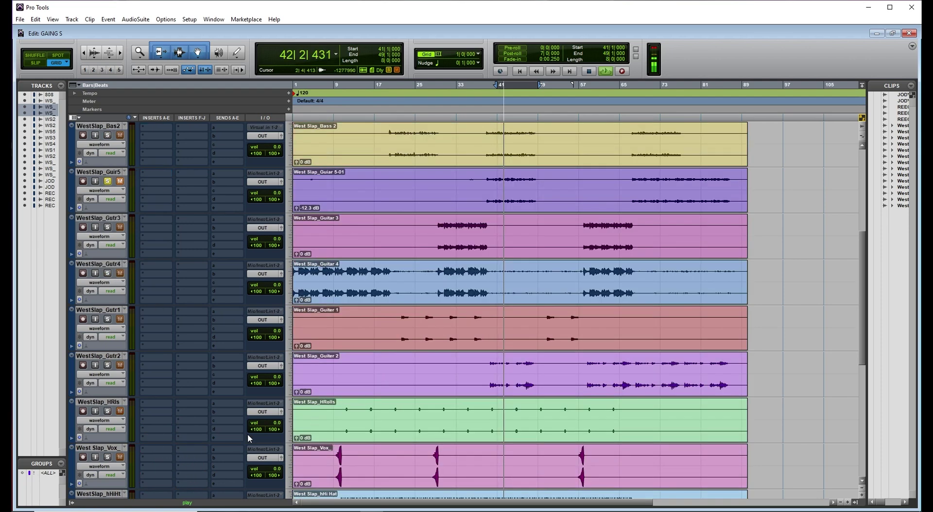
# Step: Stop playback, select bars 11 to 17 on the timeline and play that range
pyautogui.scroll(-3, 200, 443)
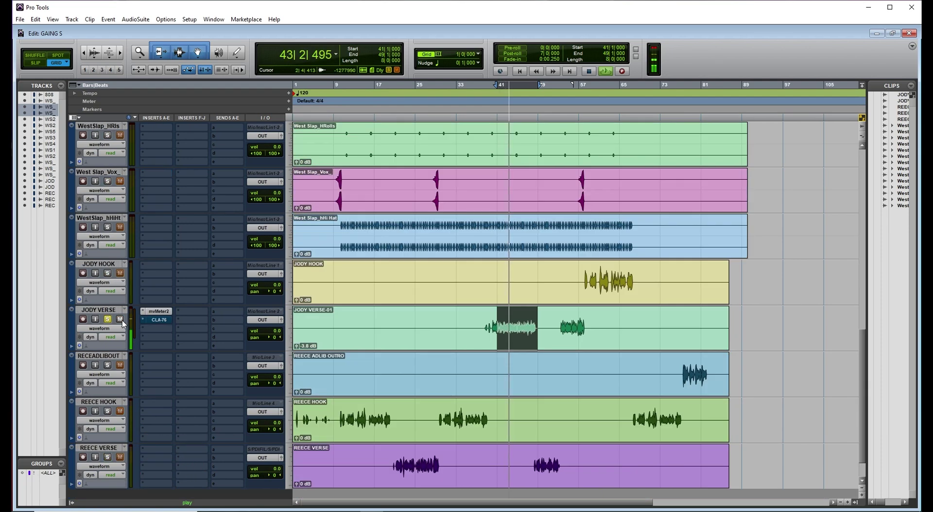
pyautogui.scroll(12, 412, 224)
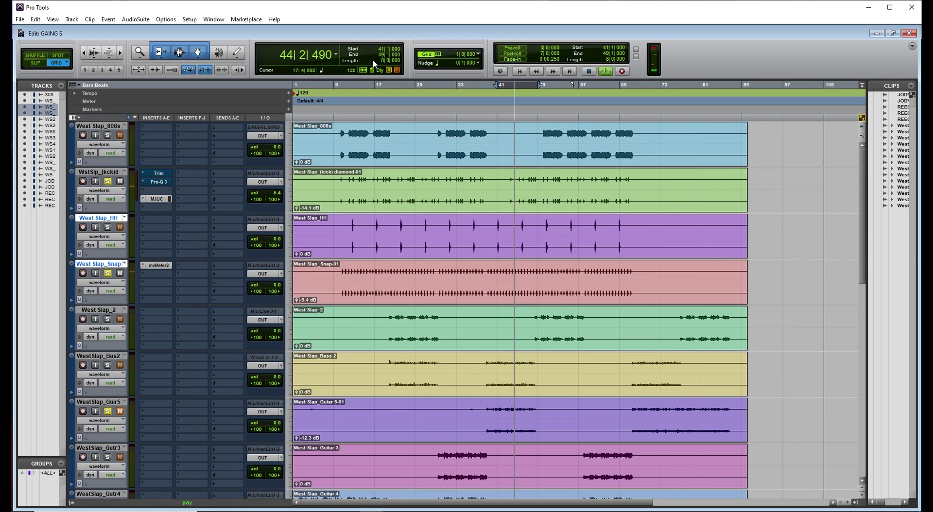
pyautogui.press('space')
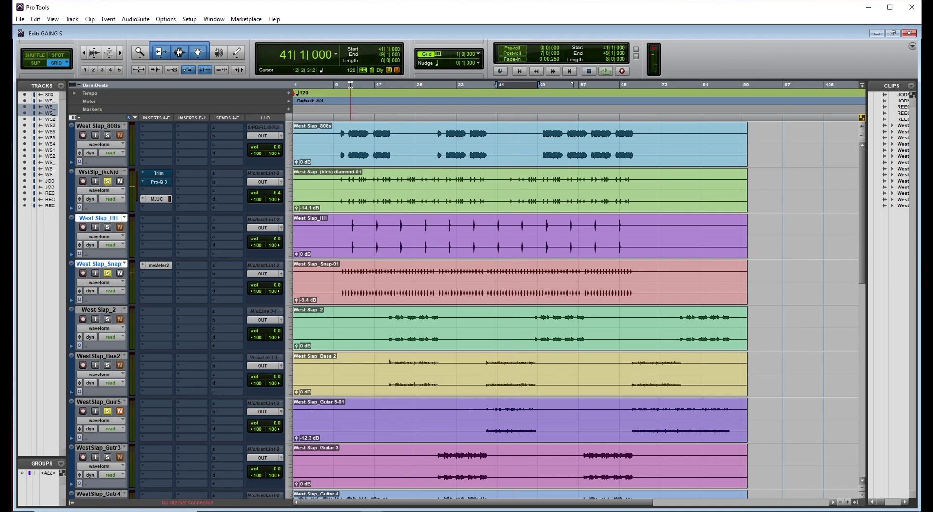
pyautogui.moveTo(345, 85); pyautogui.dragTo(375, 86)
pyautogui.press('space')
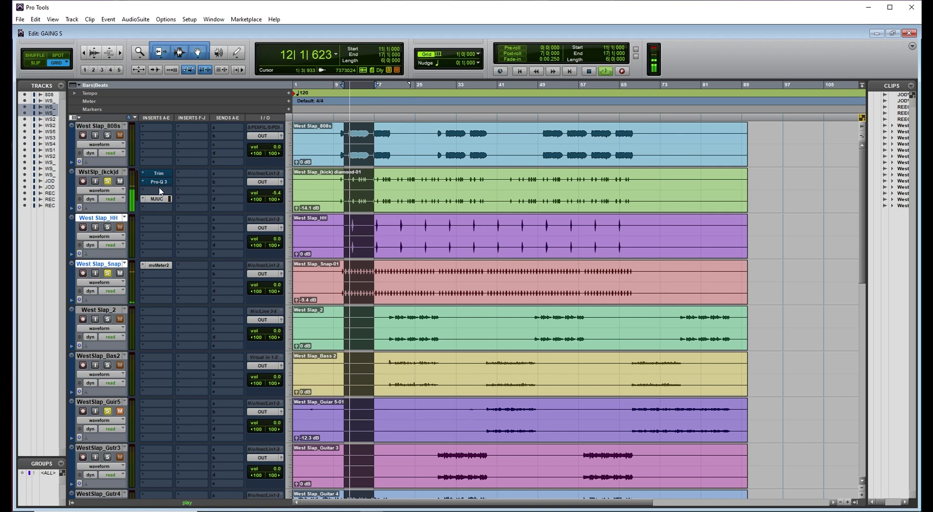
# Step: Raise the snap clip's gain to -1.8 dB during playback, with the track's mvMeter2 open and kept on screen
pyautogui.click(160, 265)
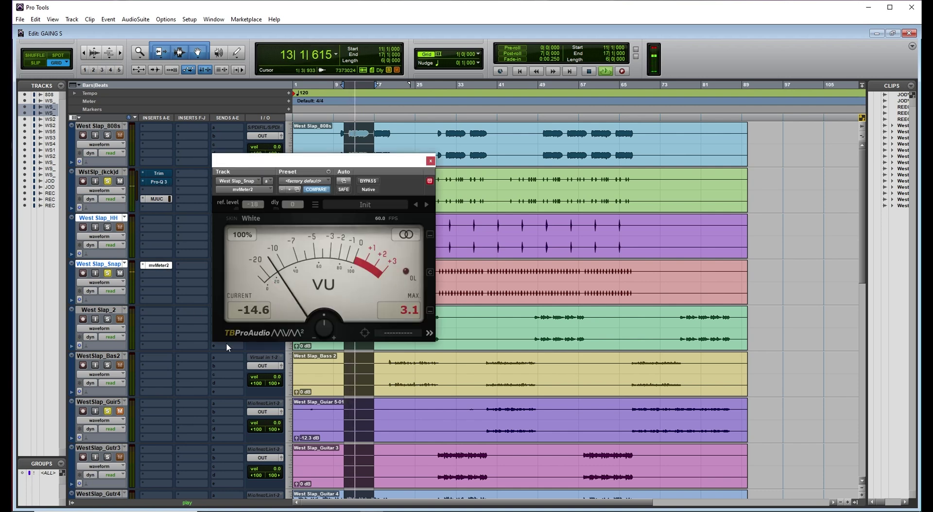
pyautogui.moveTo(291, 160); pyautogui.dragTo(497, 186)
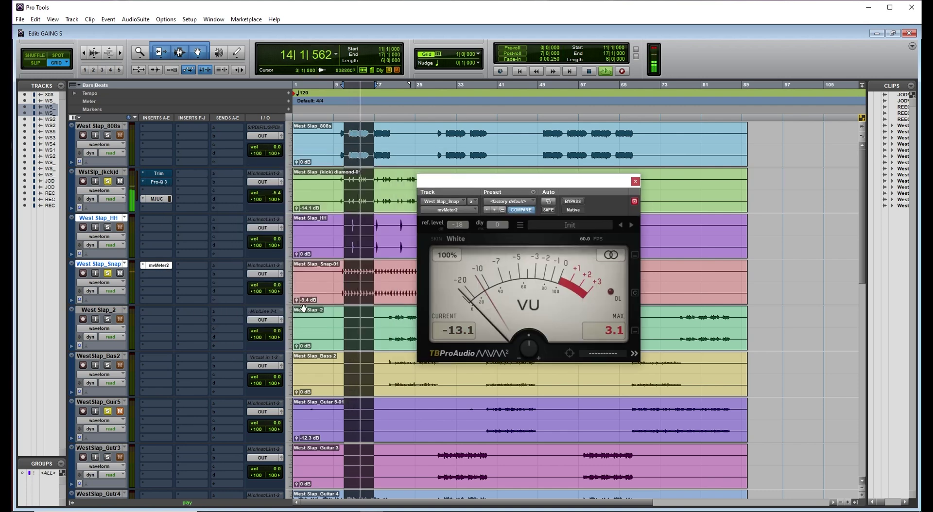
pyautogui.moveTo(298, 298); pyautogui.dragTo(299, 302)
pyautogui.click(634, 201)
pyautogui.moveTo(587, 189); pyautogui.dragTo(670, 168)
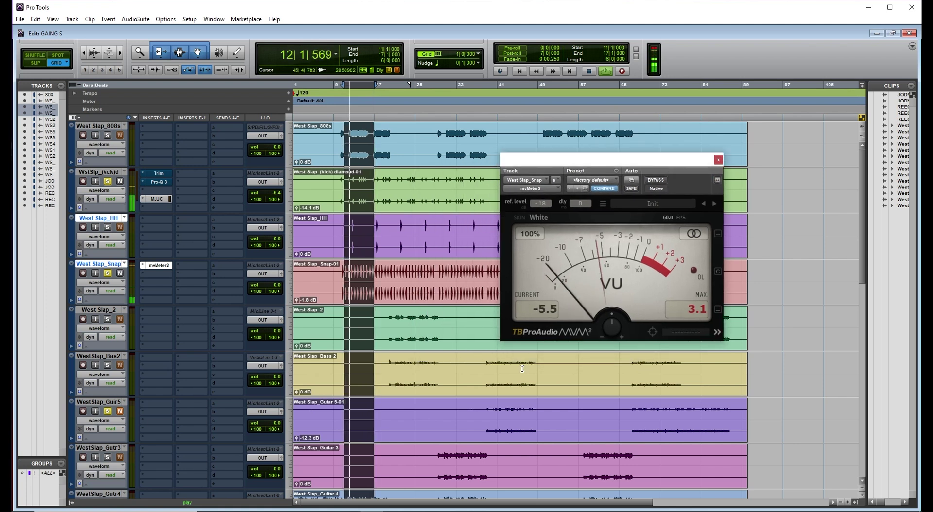
# Step: Replay the selected bars and examine the snap's level on mvMeter2
pyautogui.press('space')
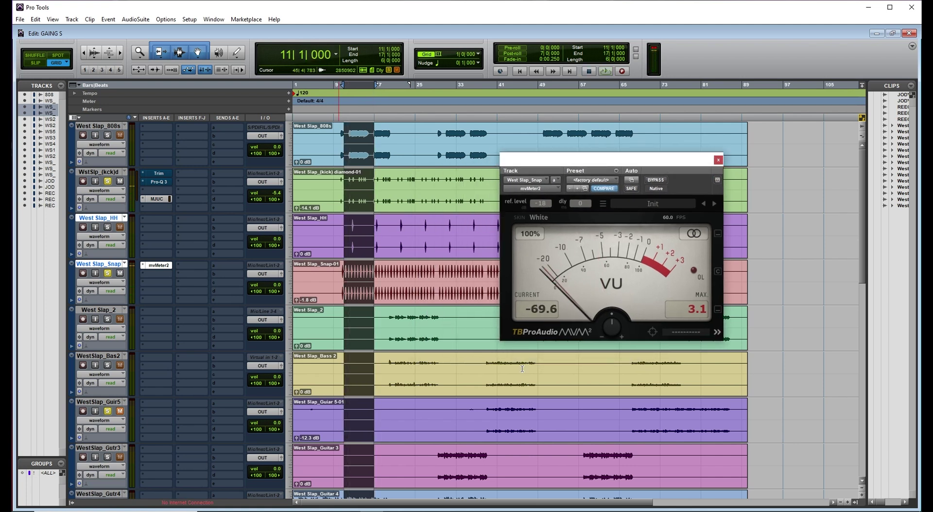
pyautogui.press('space')
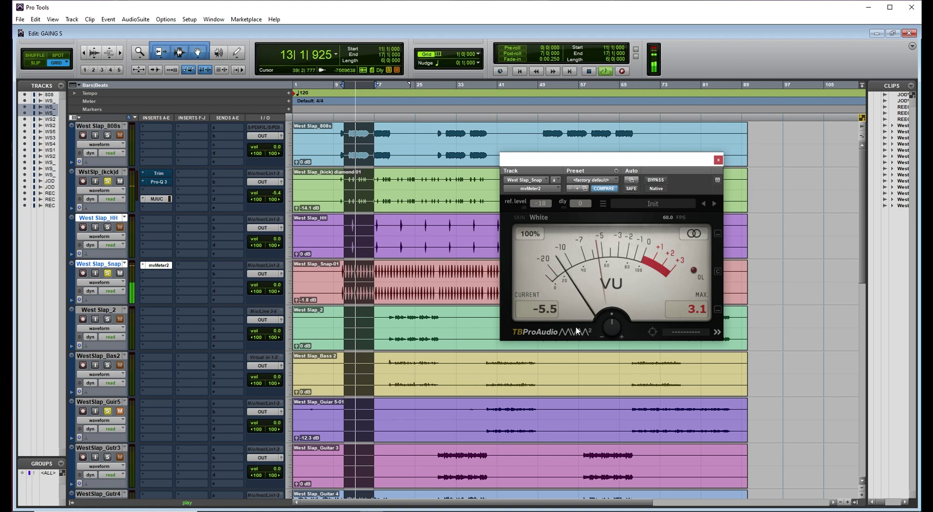
pyautogui.press('space')
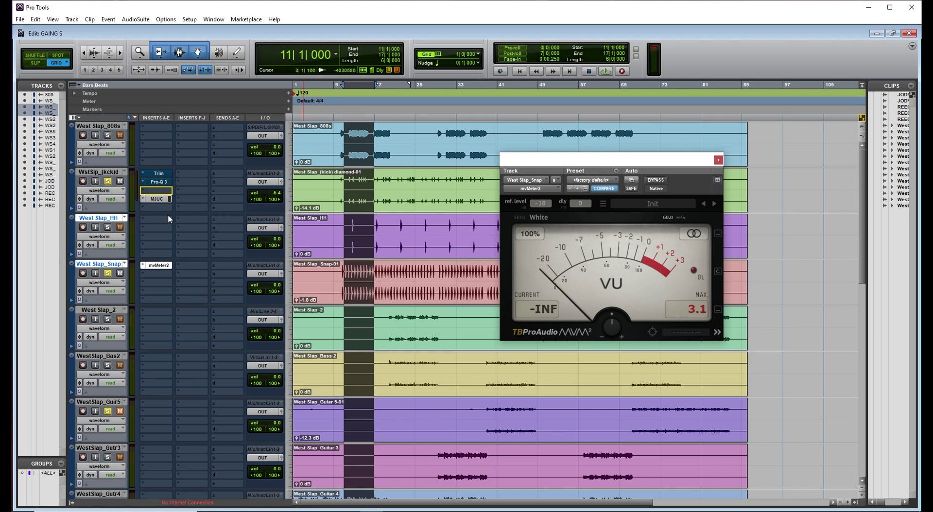
# Step: Add mvMeter2 to the kick track's third insert and play the selection with it placed beside the snap's meter
pyautogui.click(158, 190)
pyautogui.press('space')
pyautogui.moveTo(543, 178); pyautogui.dragTo(406, 136)
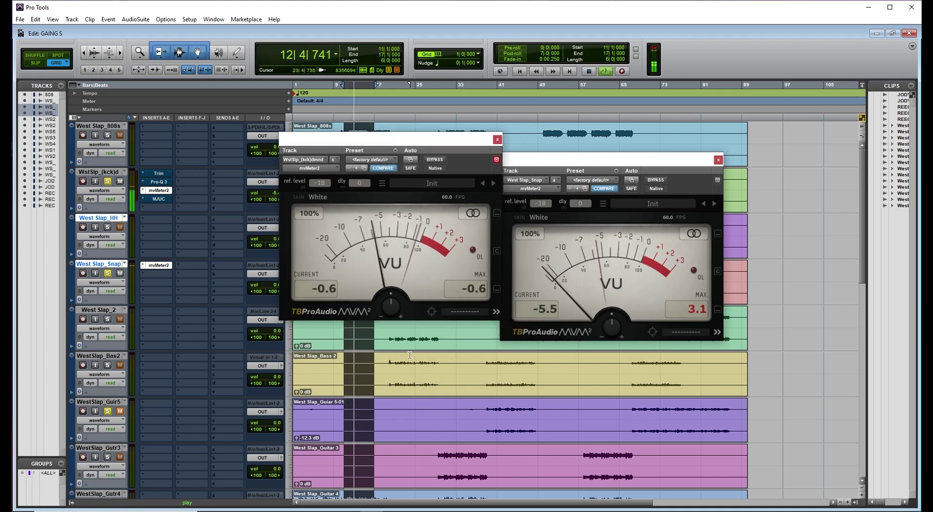
pyautogui.press('space')
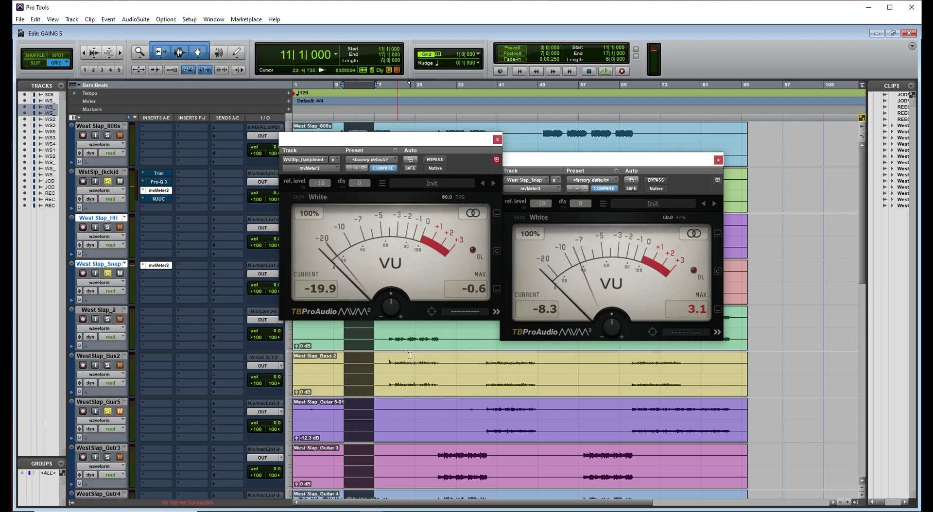
# Step: Replay the selection and compare the kick and snap levels on their two VU meters
pyautogui.press('space')
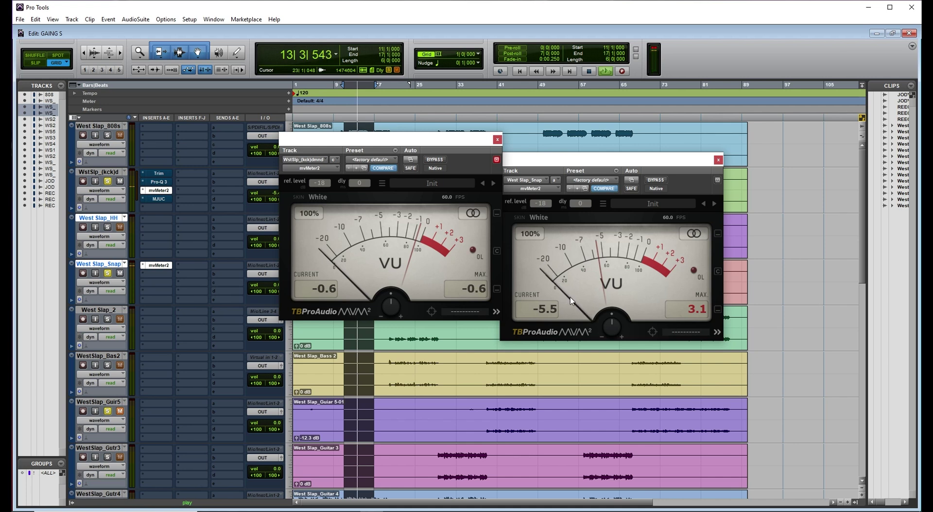
pyautogui.press('space')
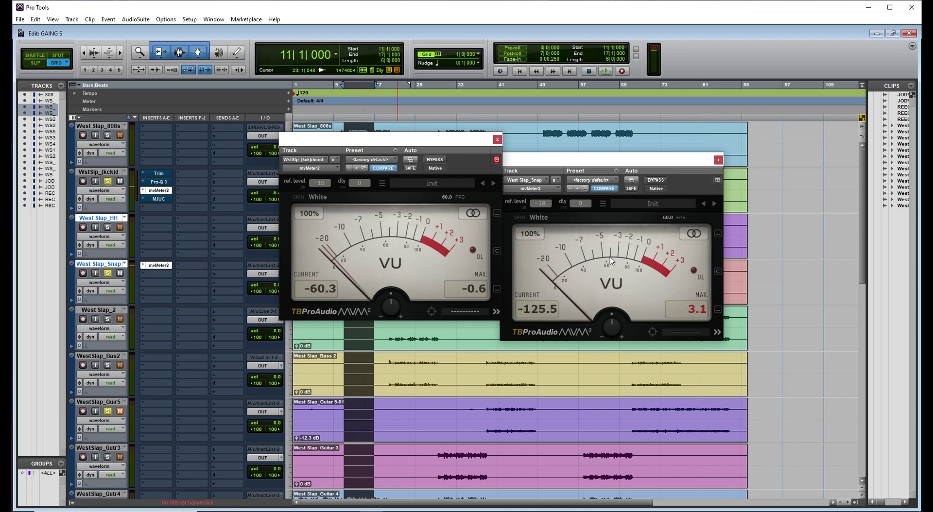
pyautogui.press('space')
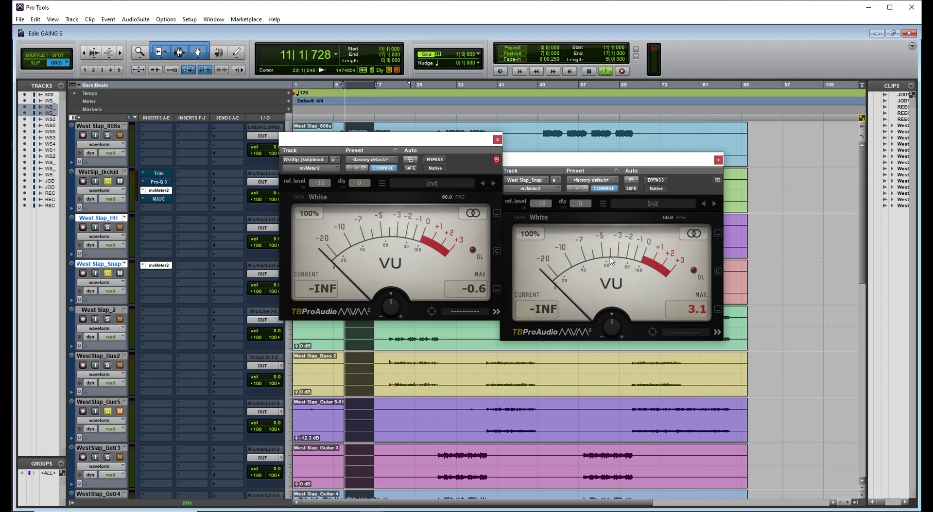
pyautogui.press('space')
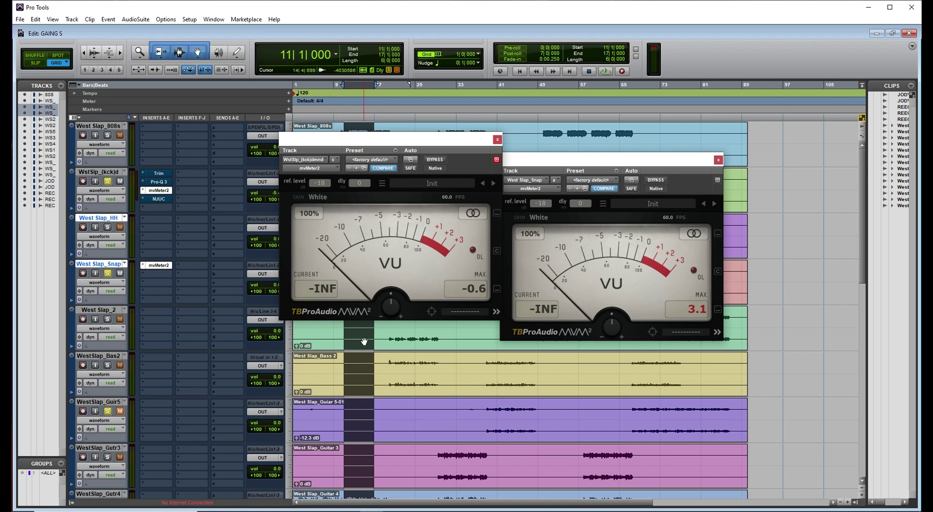
pyautogui.press('space')
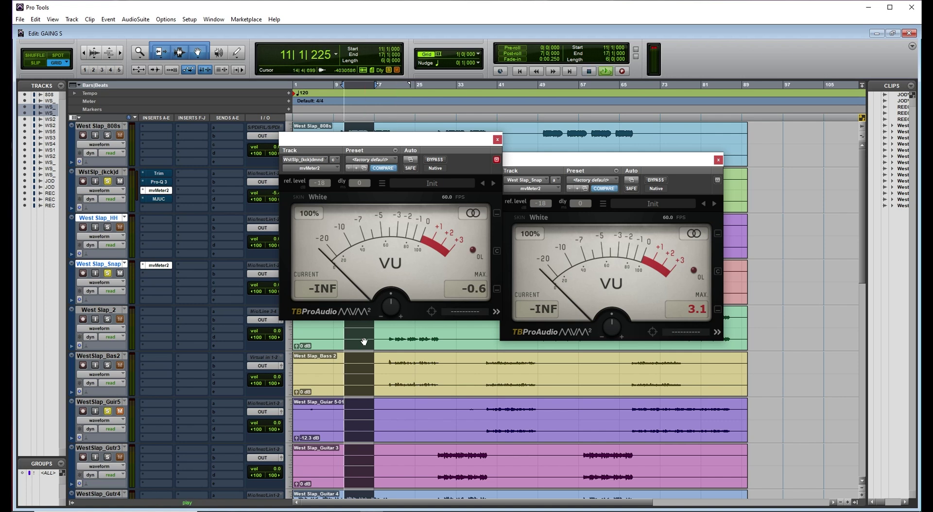
pyautogui.press('space')
# Step: Close both VU meters, lower the snap clip's gain to -11.3 dB, and play the selection with the snap's mvMeter2 reopened
pyautogui.click(496, 141)
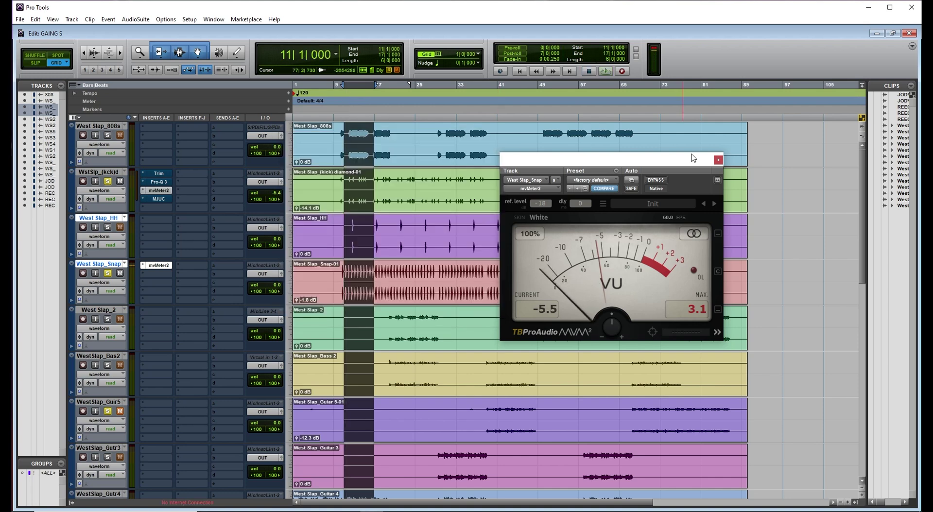
pyautogui.click(718, 160)
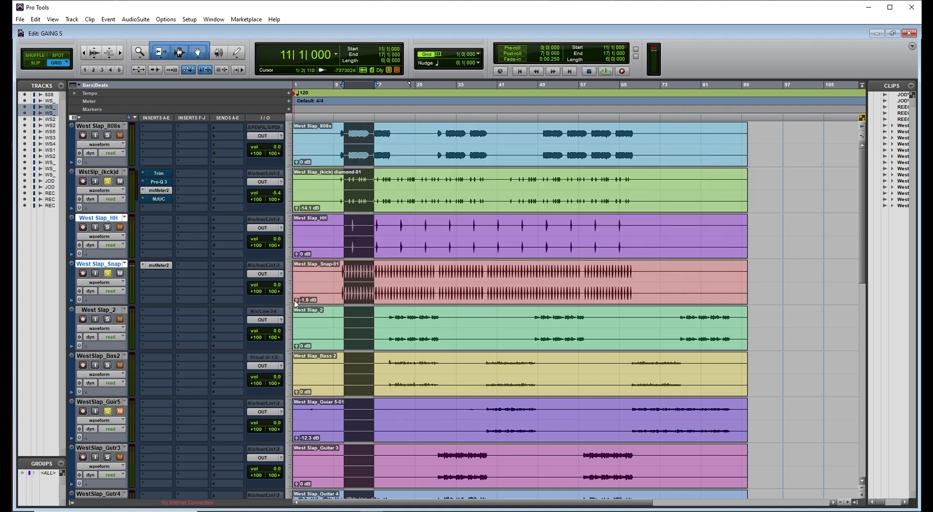
pyautogui.moveTo(297, 302); pyautogui.dragTo(294, 312)
pyautogui.press('space')
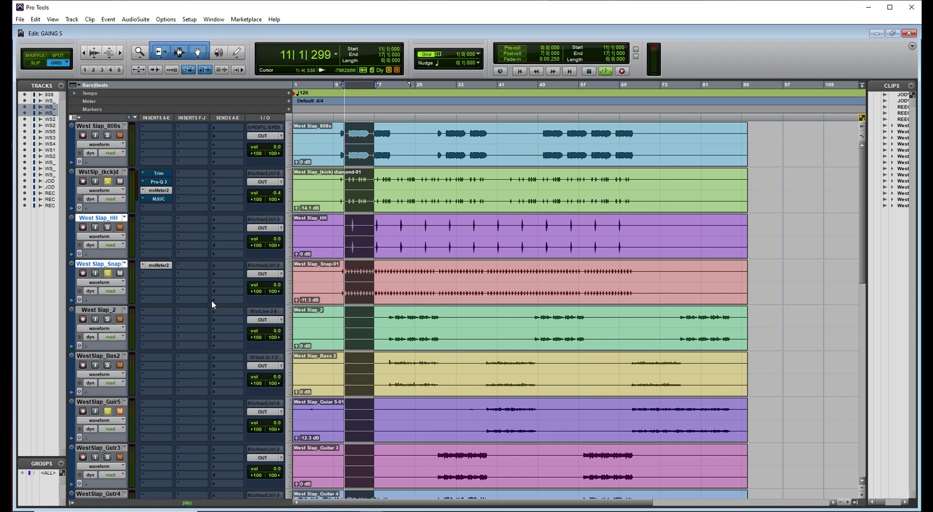
pyautogui.click(158, 266)
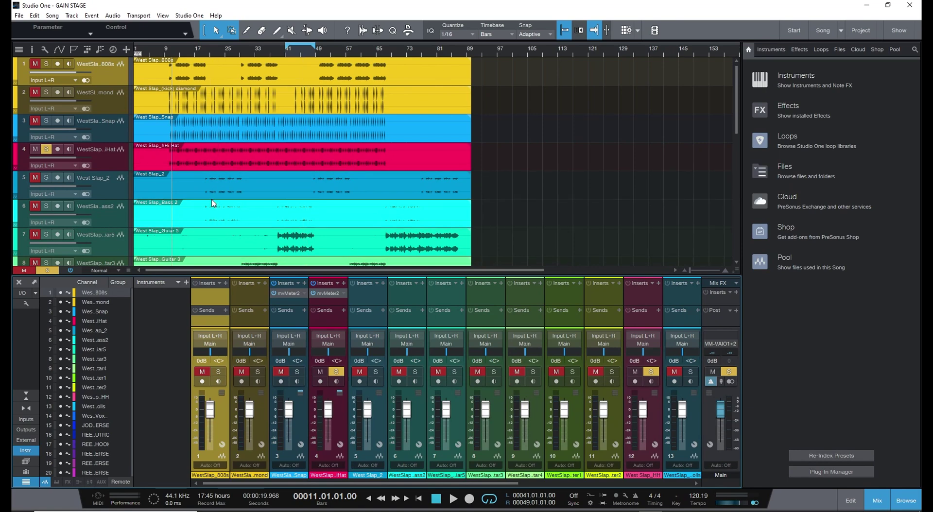
# Step: In the Studio One session, show the input controls on the console's channel strips
pyautogui.scroll(-3, 214, 200)
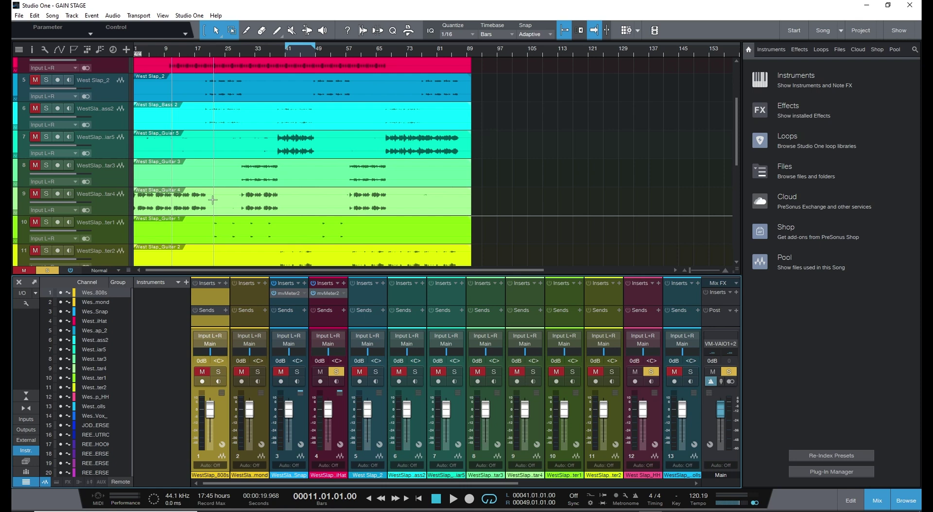
pyautogui.click(28, 304)
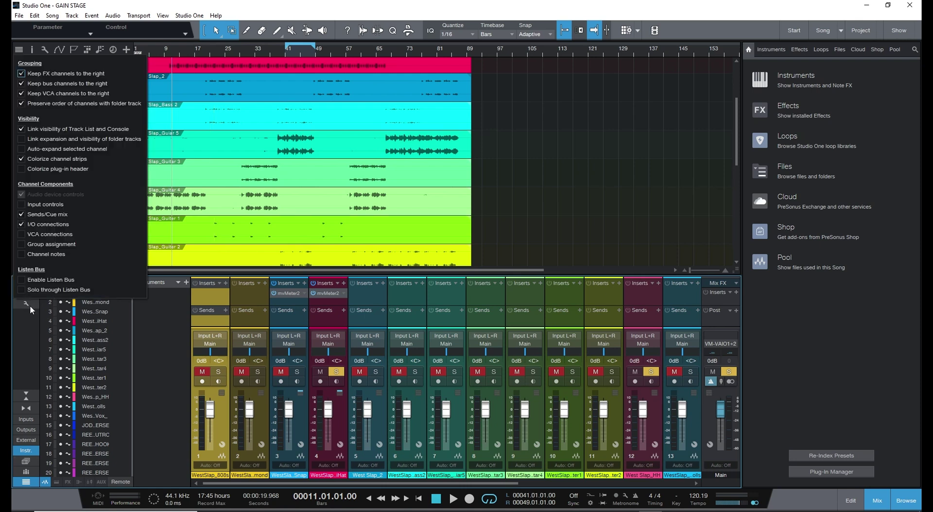
pyautogui.click(21, 204)
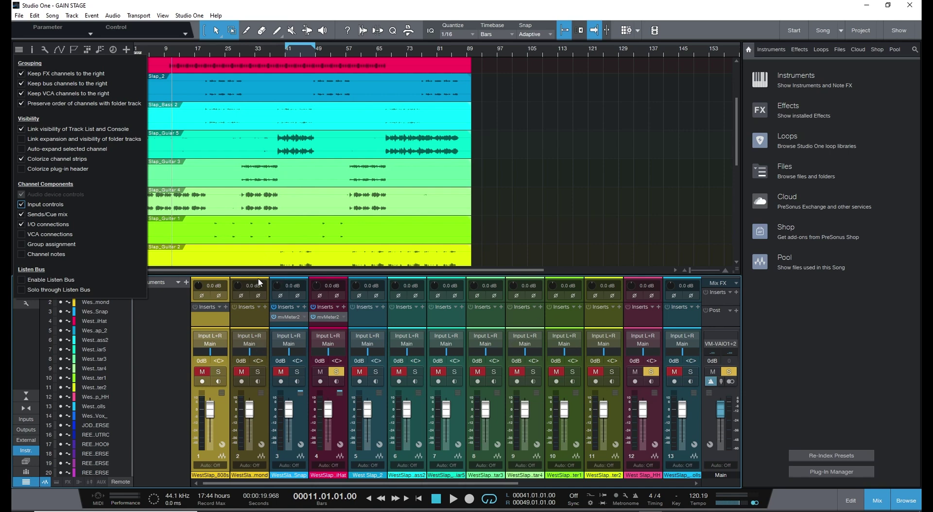
pyautogui.click(214, 25)
pyautogui.scroll(3, 261, 123)
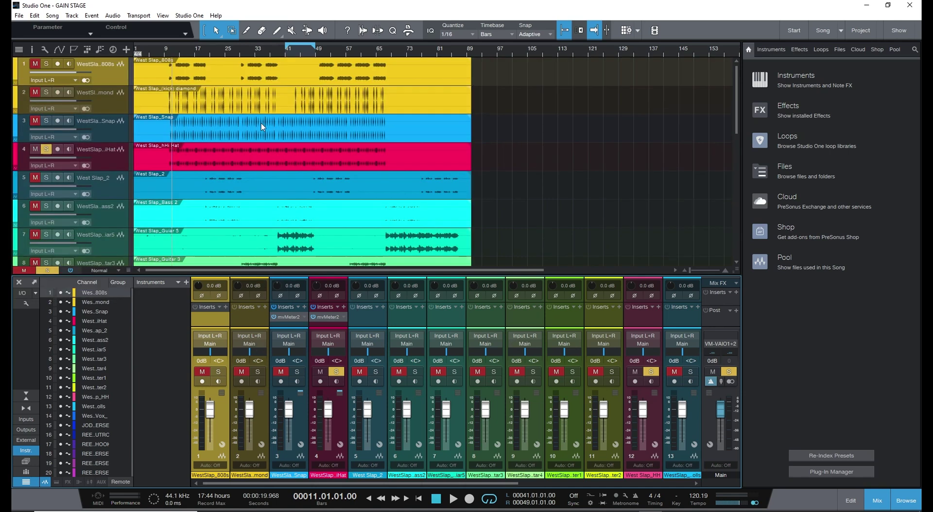
# Step: Lower the verse vocal channel's input gain to -5.0 dB while monitoring playback on mvMeter2, and stop playback
pyautogui.scroll(-5, 257, 108)
pyautogui.scroll(-3, 258, 107)
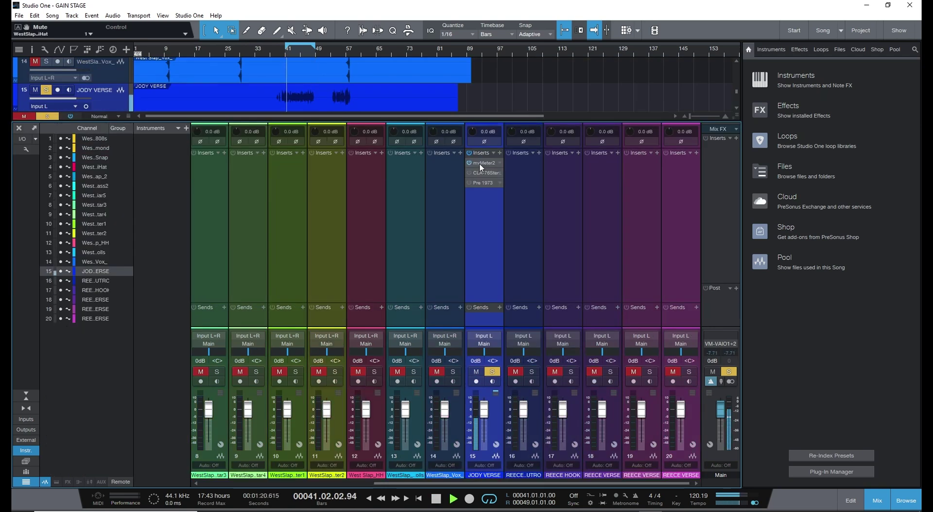
pyautogui.click(480, 163)
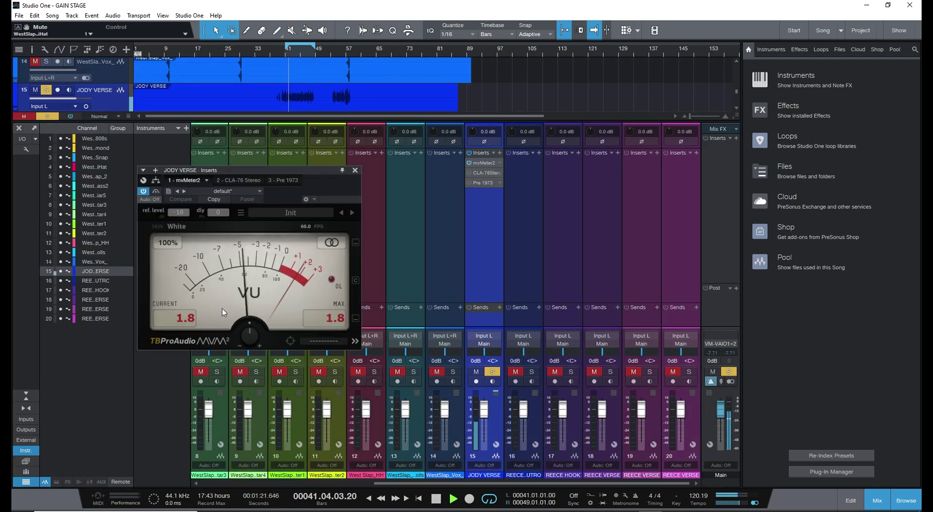
pyautogui.moveTo(472, 130); pyautogui.dragTo(466, 136)
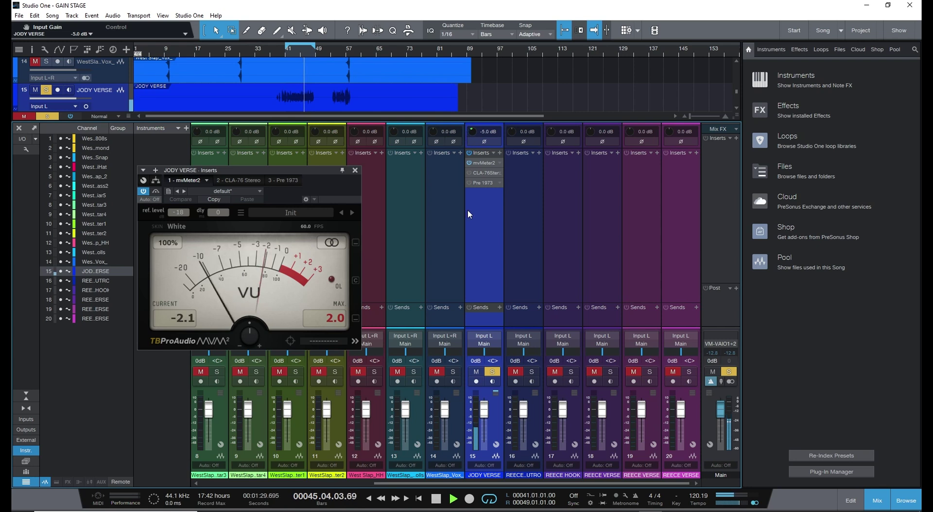
pyautogui.press('space')
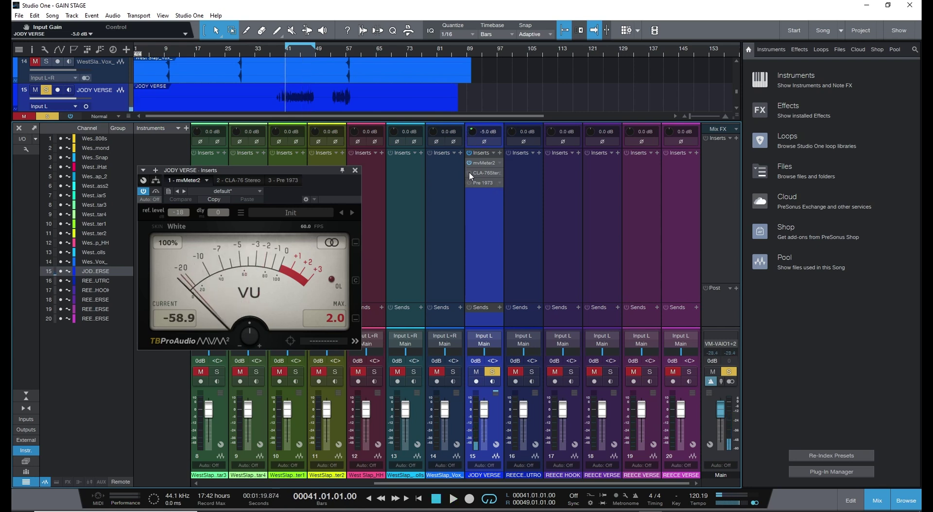
# Step: Enable the verse vocal's CLA-76 Stereo compressor and play the vocal through it to examine the gain reduction
pyautogui.doubleClick(480, 174)
pyautogui.press('space')
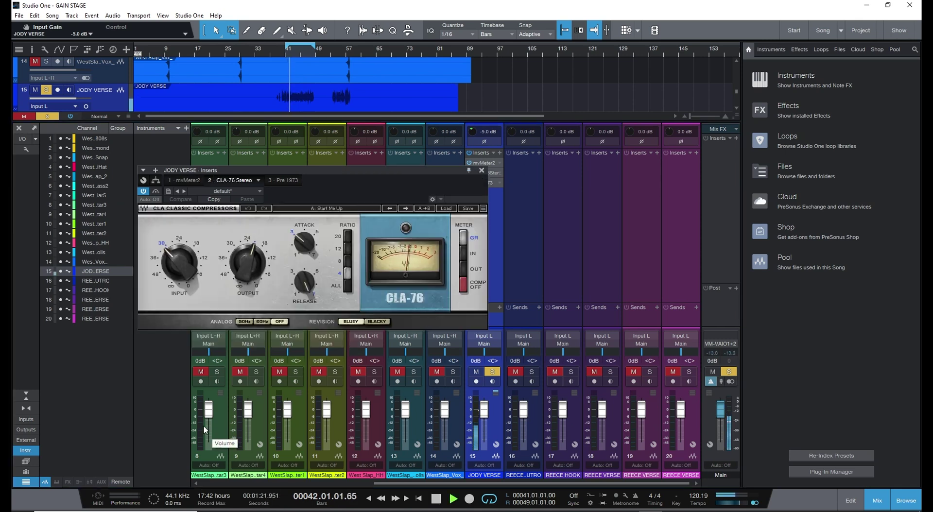
pyautogui.press('space')
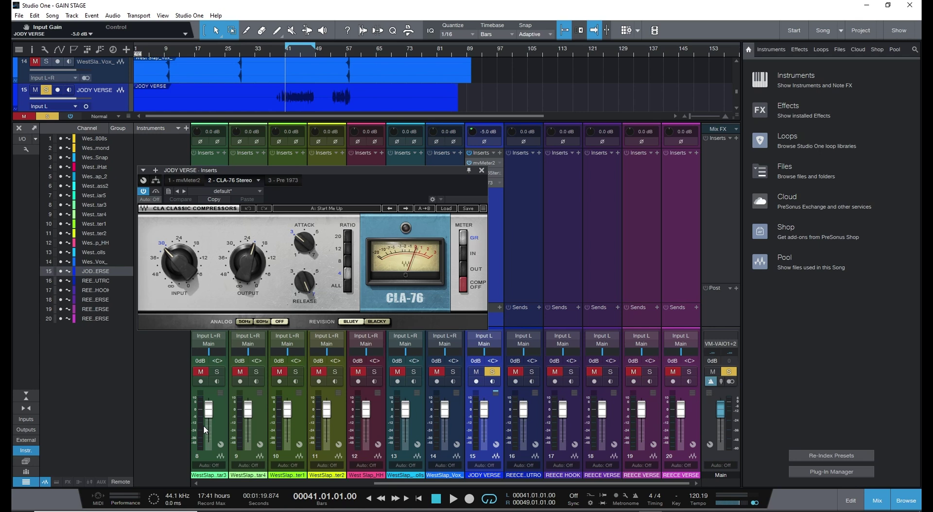
# Step: Close the verse vocal's CLA-76 window and resize the console against the track arrangement
pyautogui.click(481, 170)
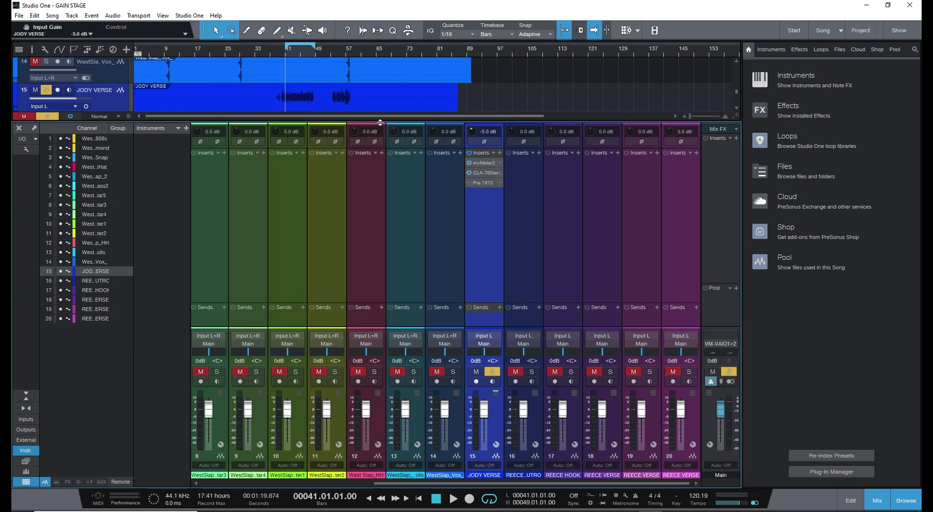
pyautogui.moveTo(373, 122); pyautogui.dragTo(356, 270)
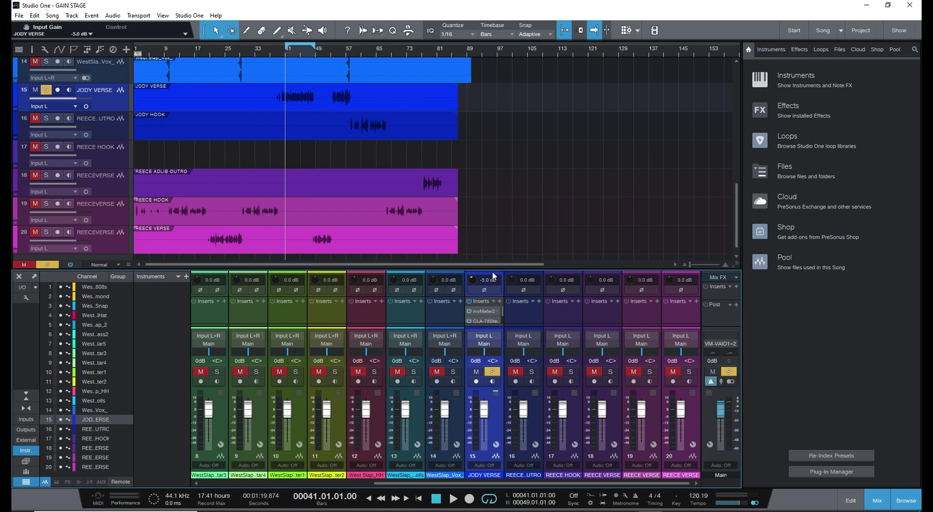
pyautogui.moveTo(492, 270); pyautogui.dragTo(479, 171)
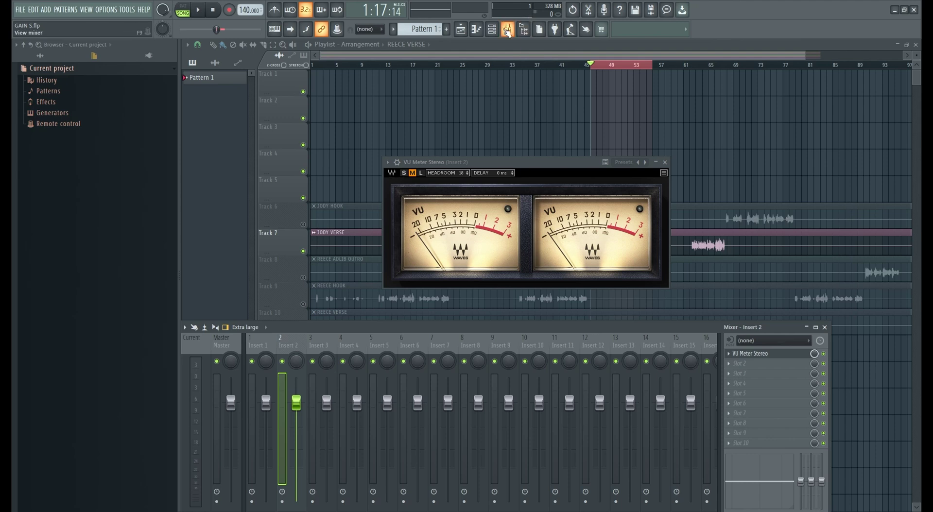
# Step: In the FL Studio project's channel rack, lower the verse vocal's channel volume to 69% during playback while monitoring VU Meter Stereo
pyautogui.click(492, 29)
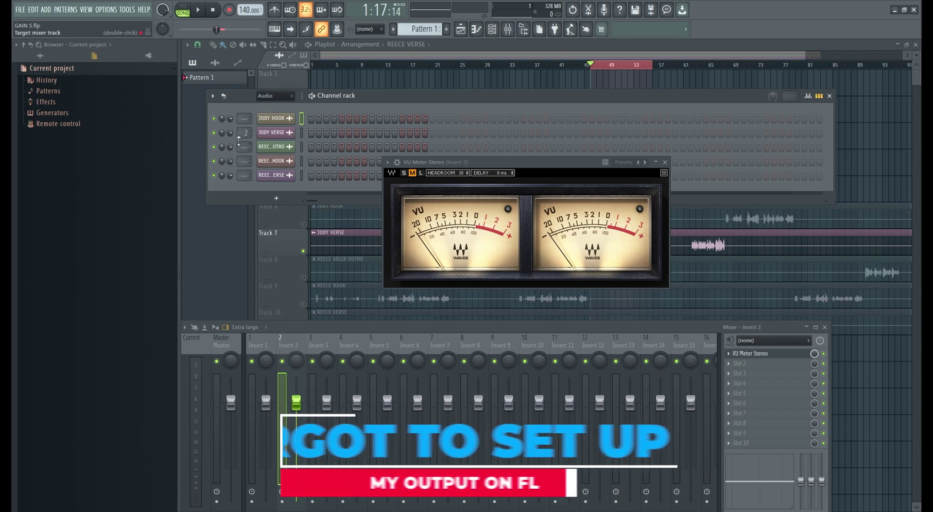
pyautogui.press('space')
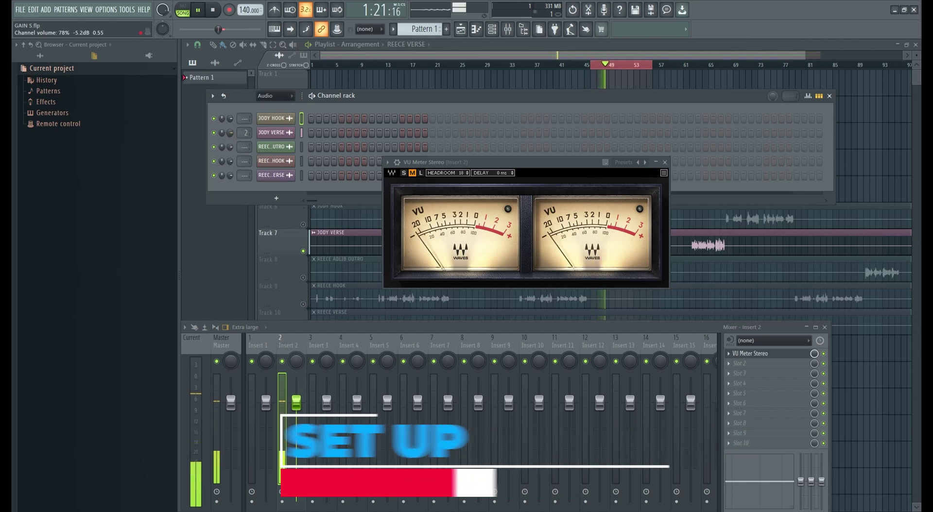
pyautogui.moveTo(233, 144); pyautogui.dragTo(233, 154)
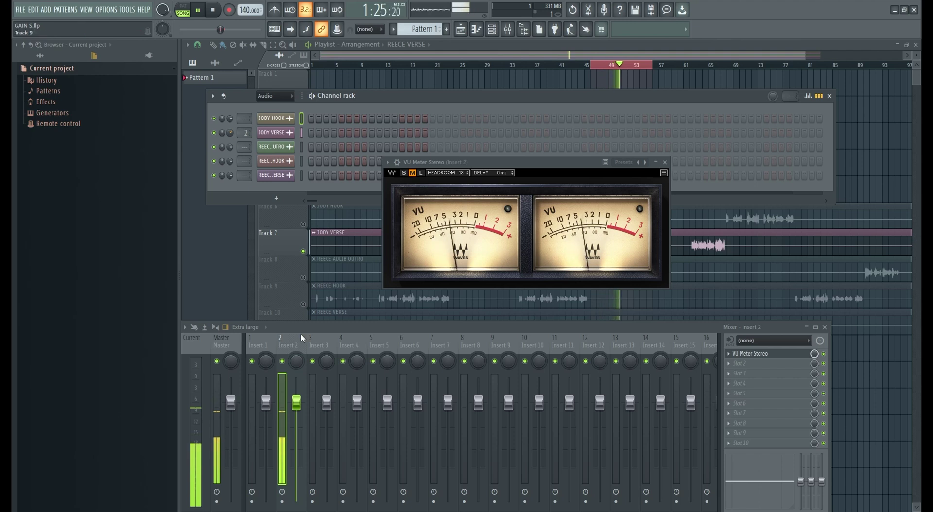
pyautogui.press('space')
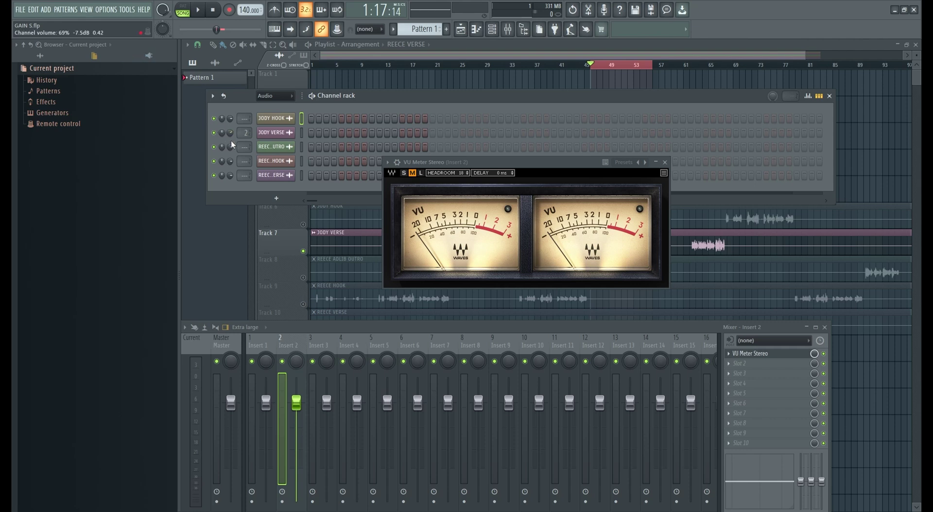
# Step: Lower the mixer faders of Inserts 2, 3 and 4, bringing Insert 4 to 93%
pyautogui.press('F9')
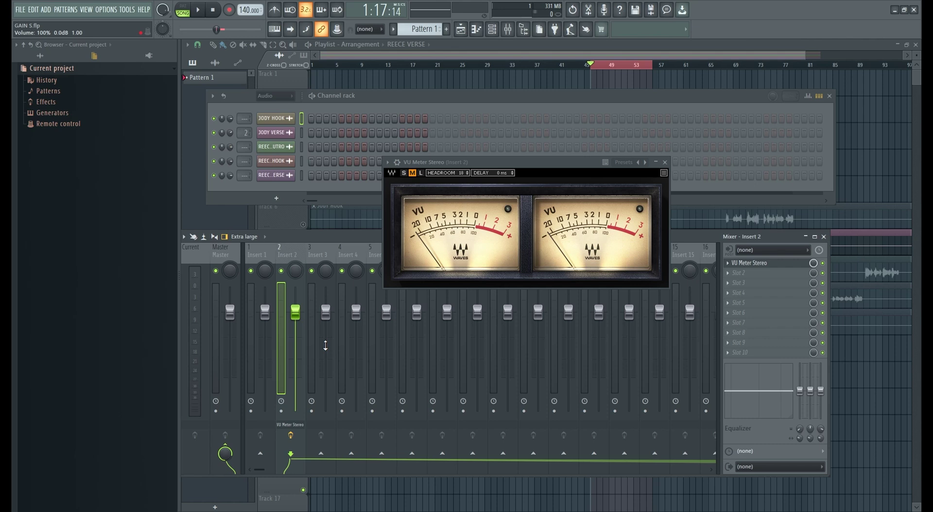
pyautogui.moveTo(295, 313); pyautogui.dragTo(357, 320)
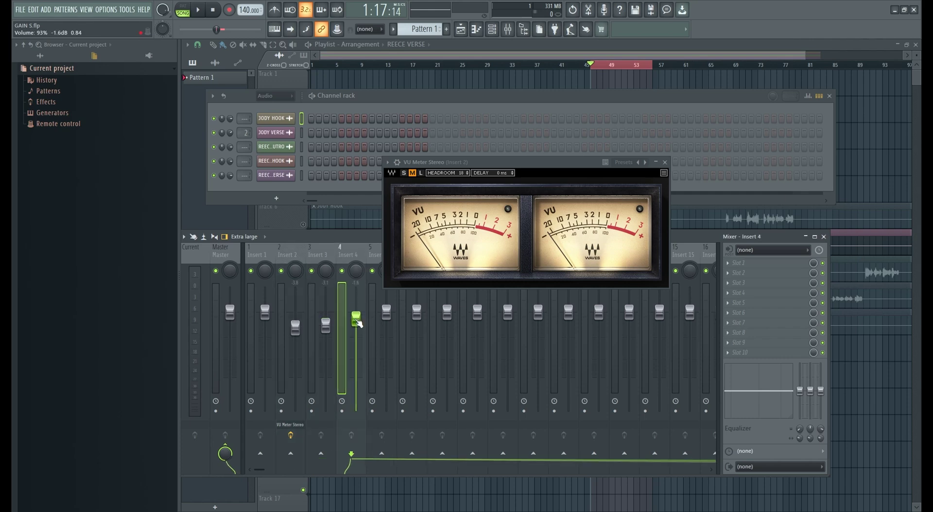